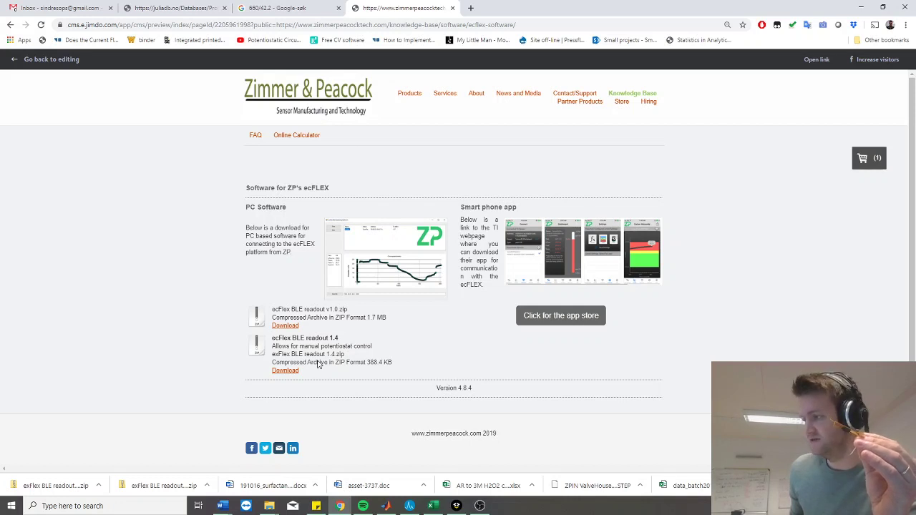
- Download the ecFlex BLE readout 1.4 zip and show it in its folder
click(256, 348)
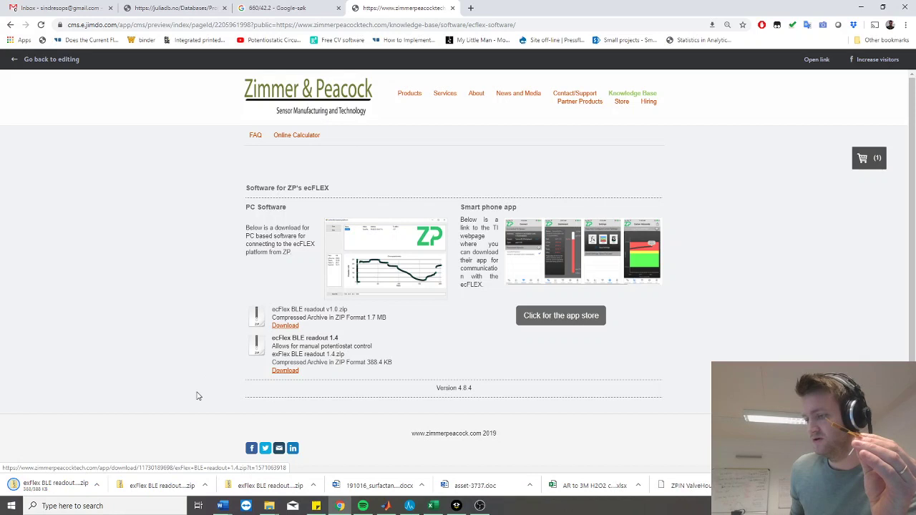
click(99, 486)
click(127, 454)
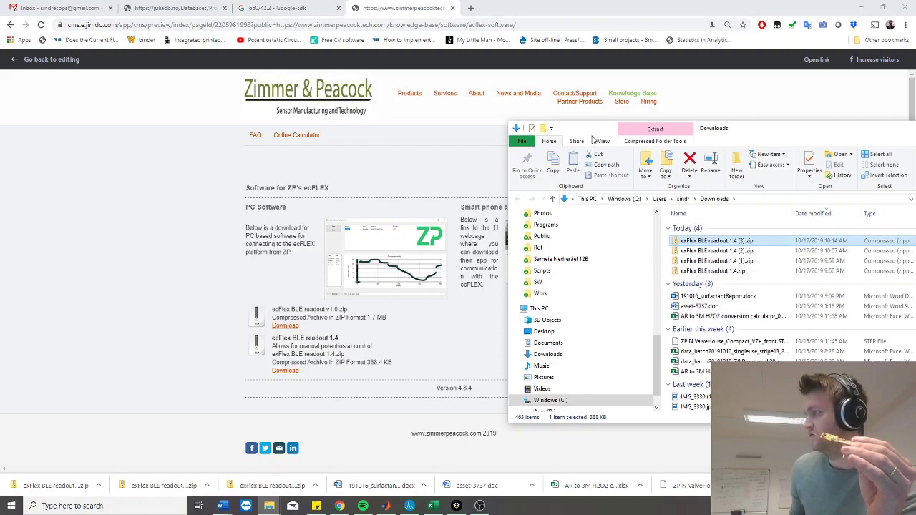
- Open exFlex BLE readout 1.4 (3).zip in Downloads and run its setup.exe
drag(594, 135, 518, 155)
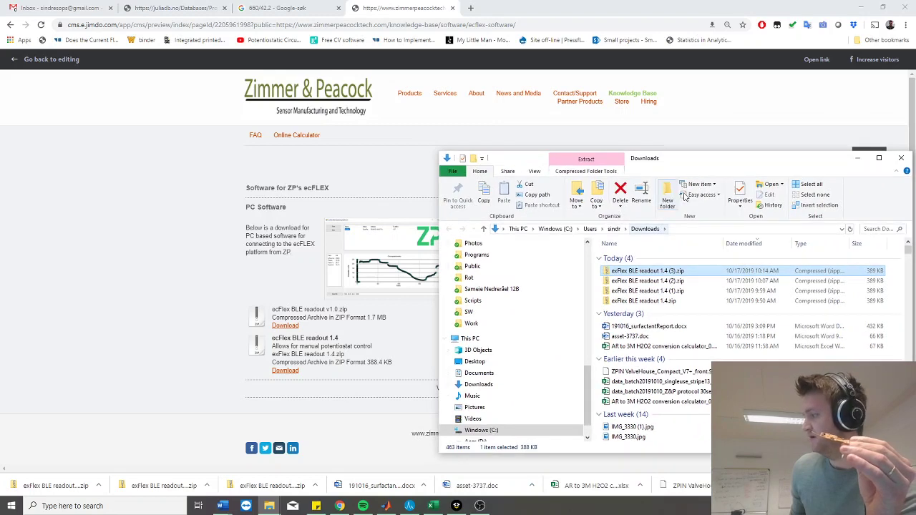
drag(680, 154, 638, 154)
double_click(607, 263)
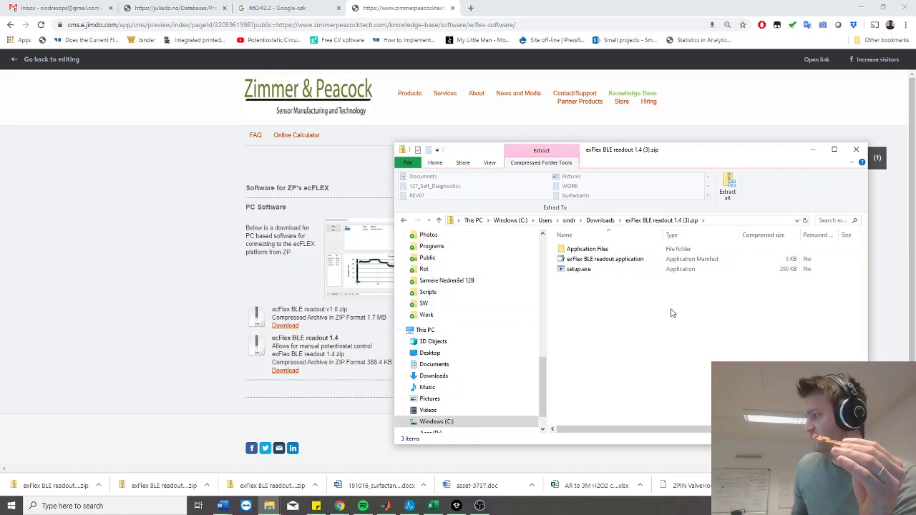
double_click(599, 269)
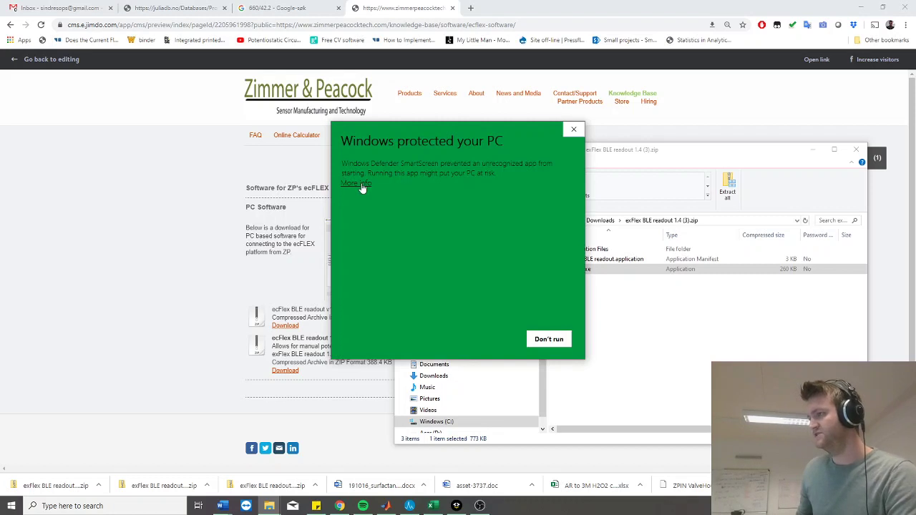
- Bypass the SmartScreen block with Run anyway and install ecFlex BLE Readout
click(361, 184)
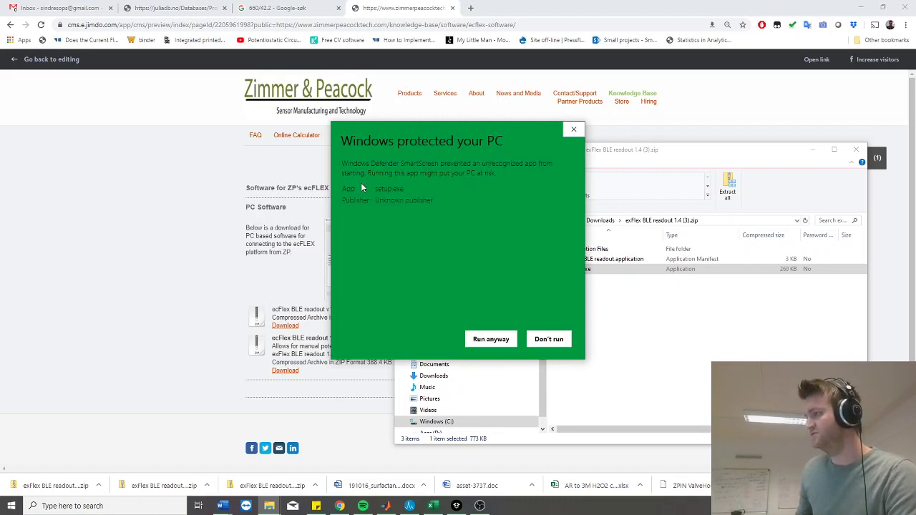
click(490, 340)
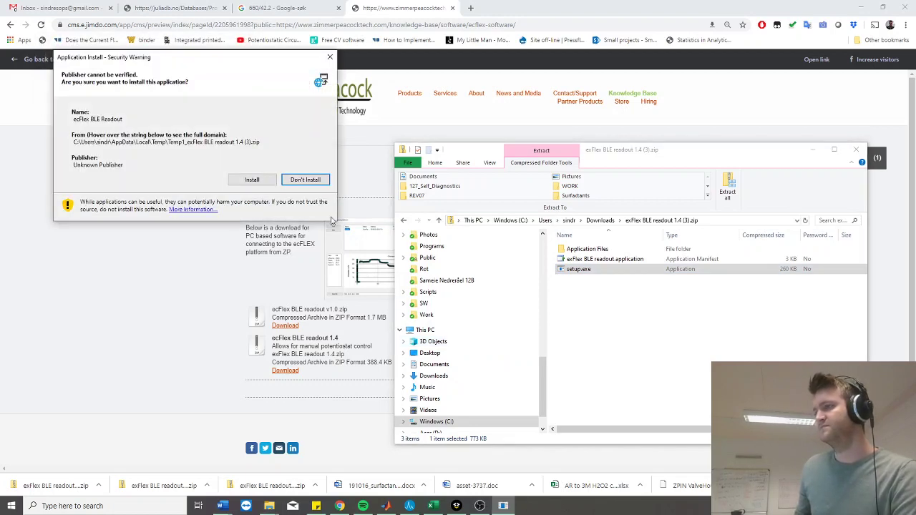
click(252, 181)
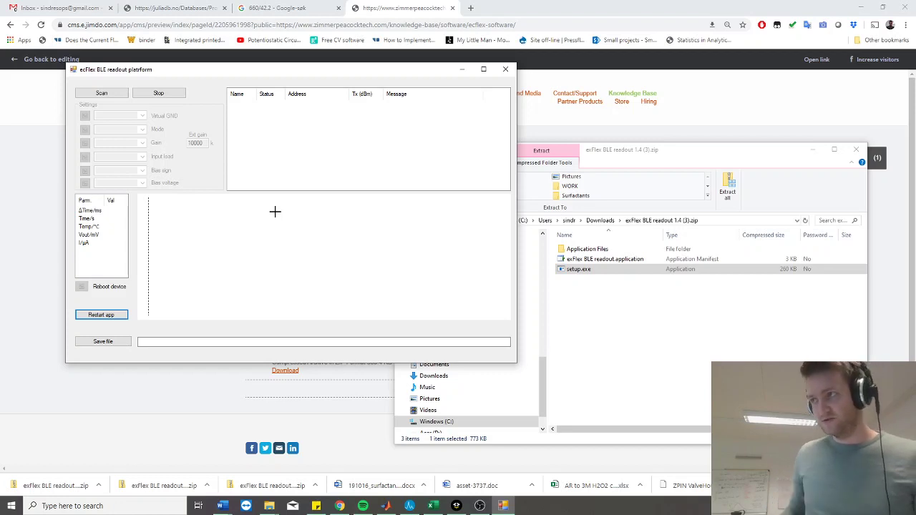
- Scan for nearby devices and connect to the listed ecFlex device
click(98, 93)
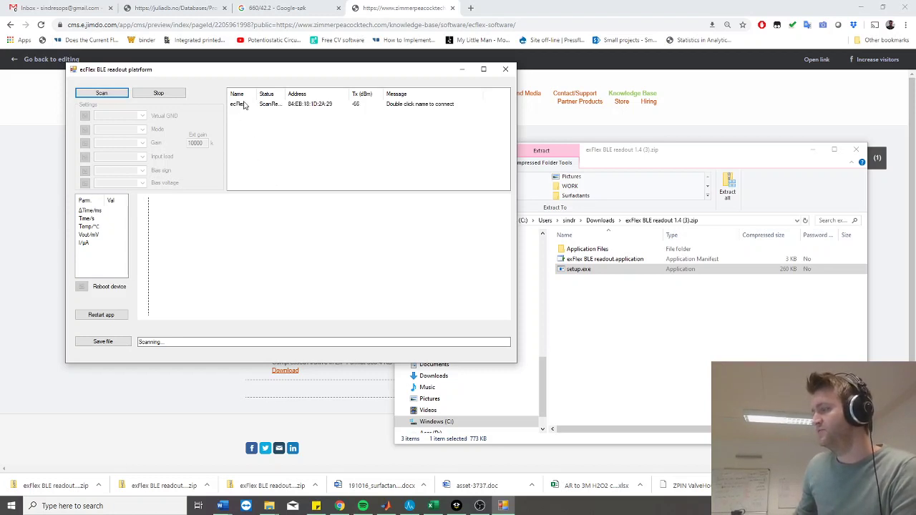
click(413, 106)
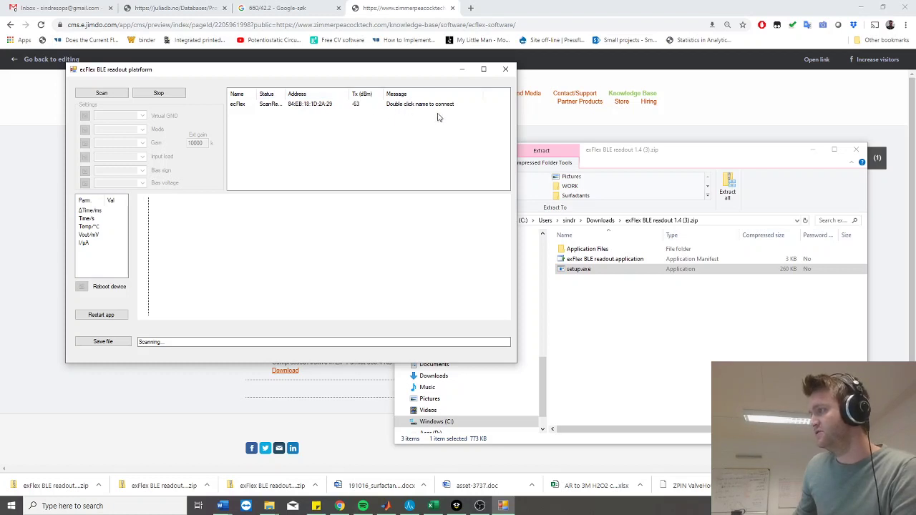
double_click(239, 106)
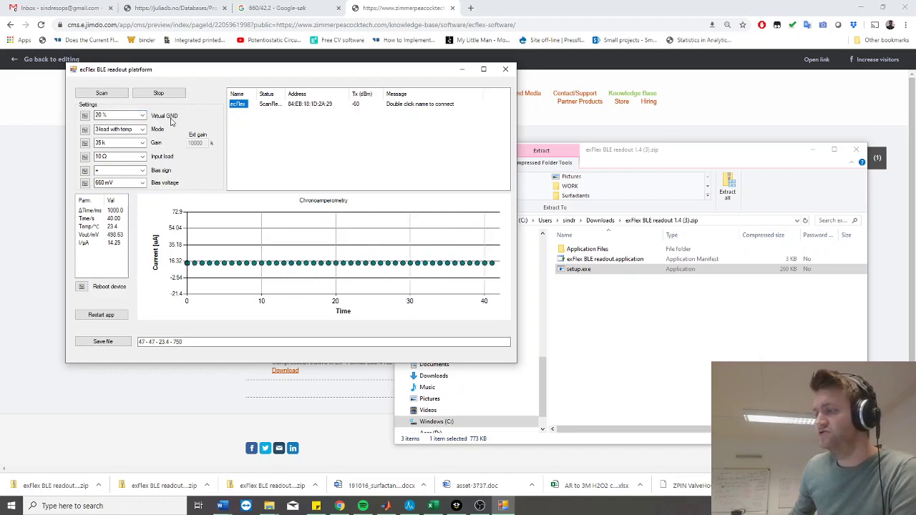
- Set Virtual GND to 50 % and apply it to the device
click(141, 117)
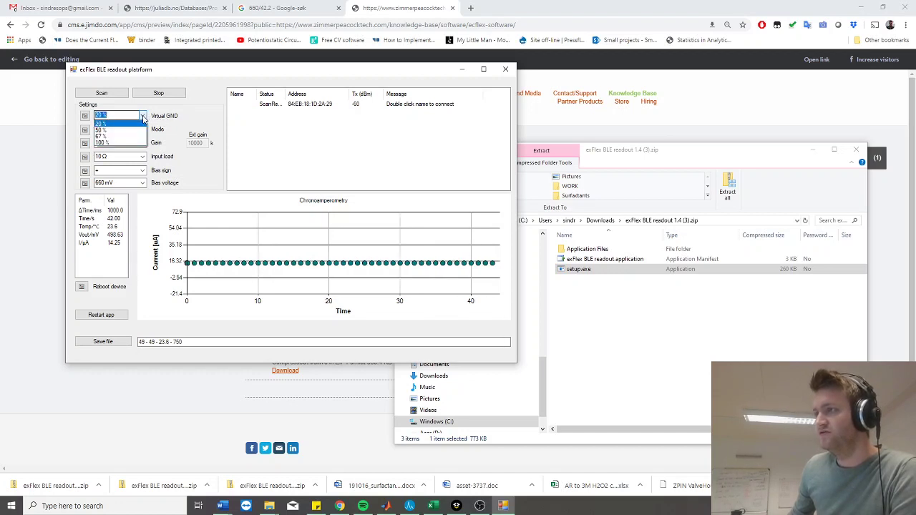
click(140, 120)
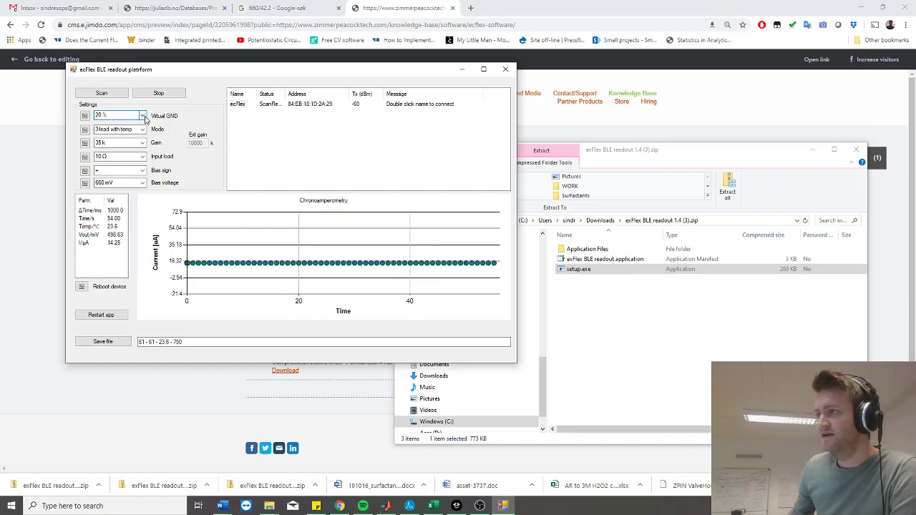
click(143, 116)
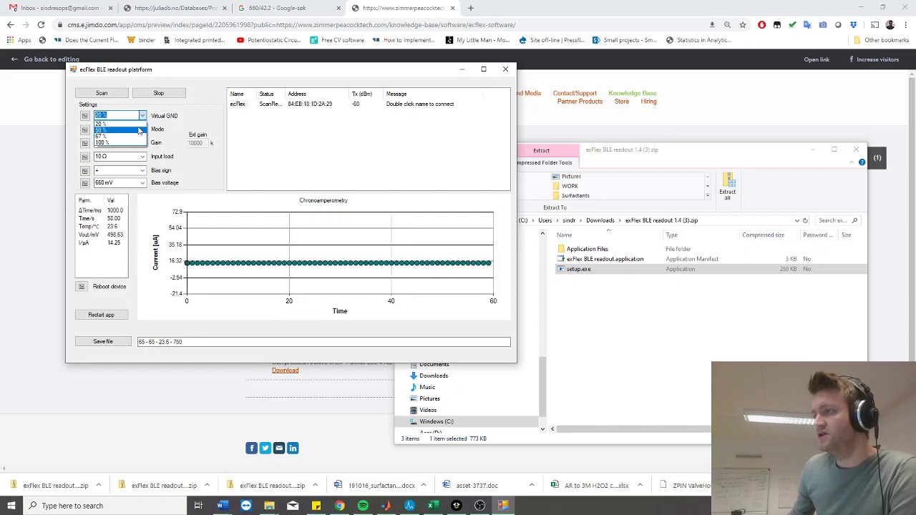
click(134, 132)
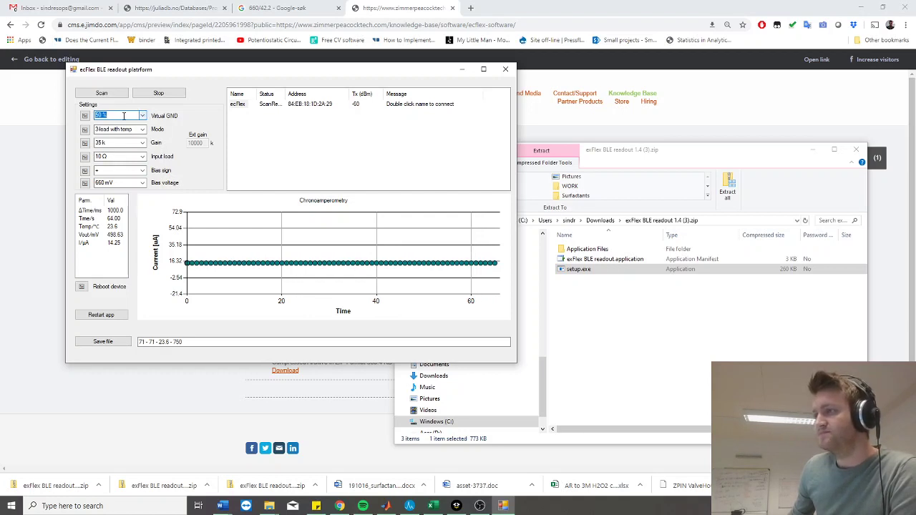
click(85, 116)
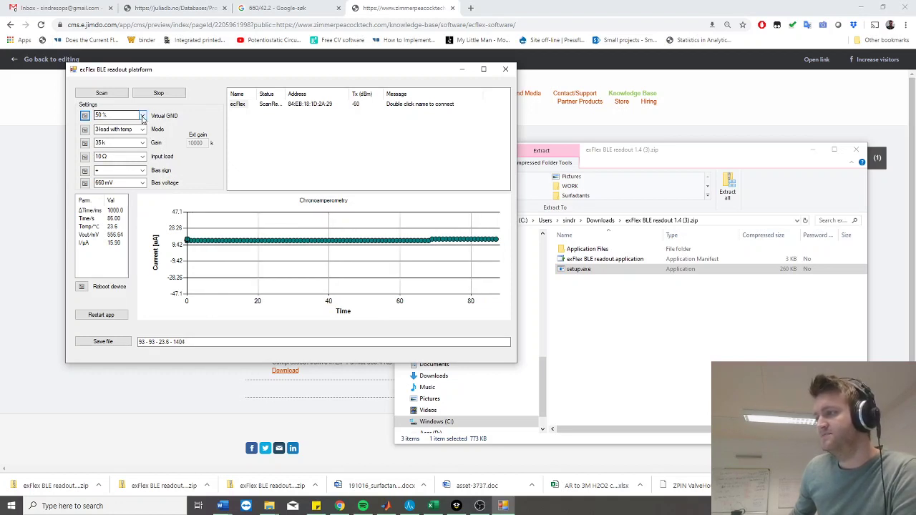
- Change Virtual GND to 67 % and apply it
click(143, 117)
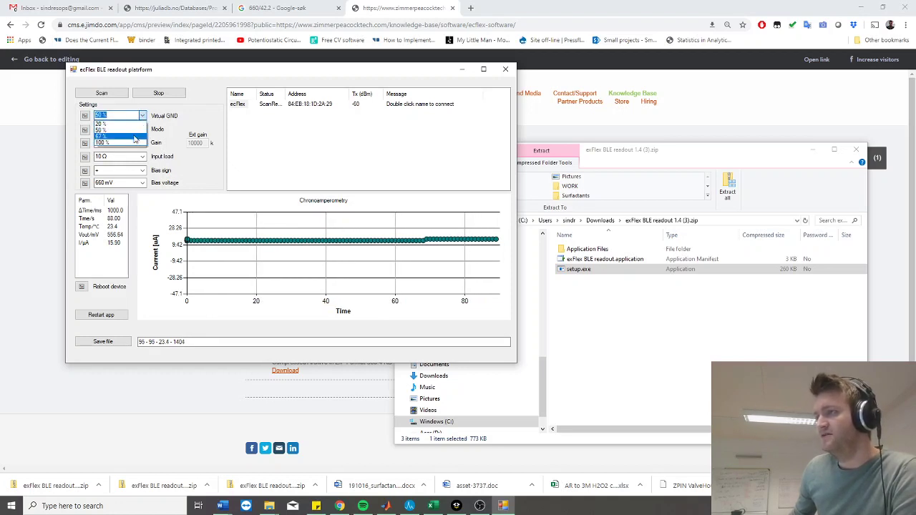
click(119, 136)
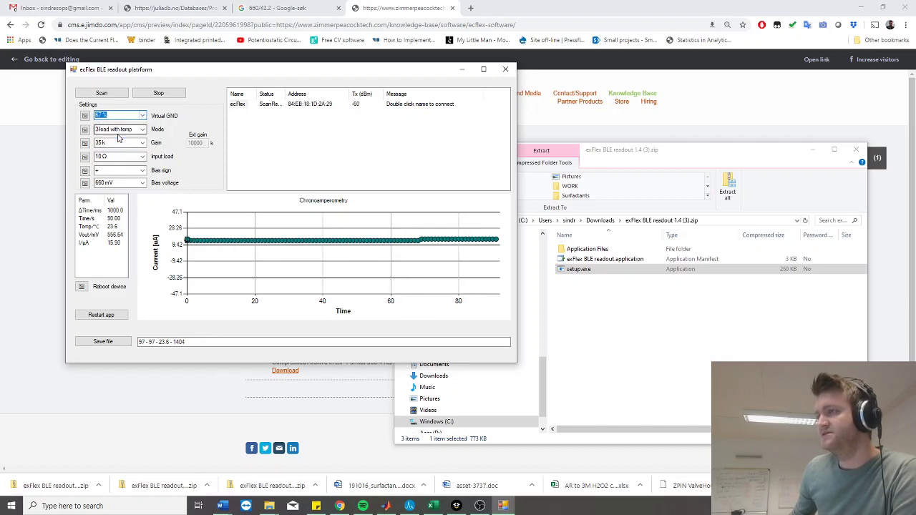
click(85, 116)
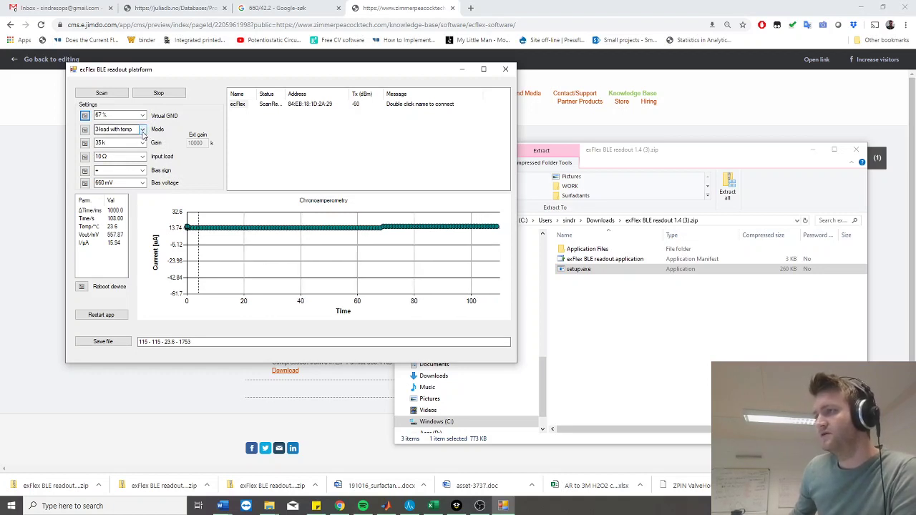
click(143, 130)
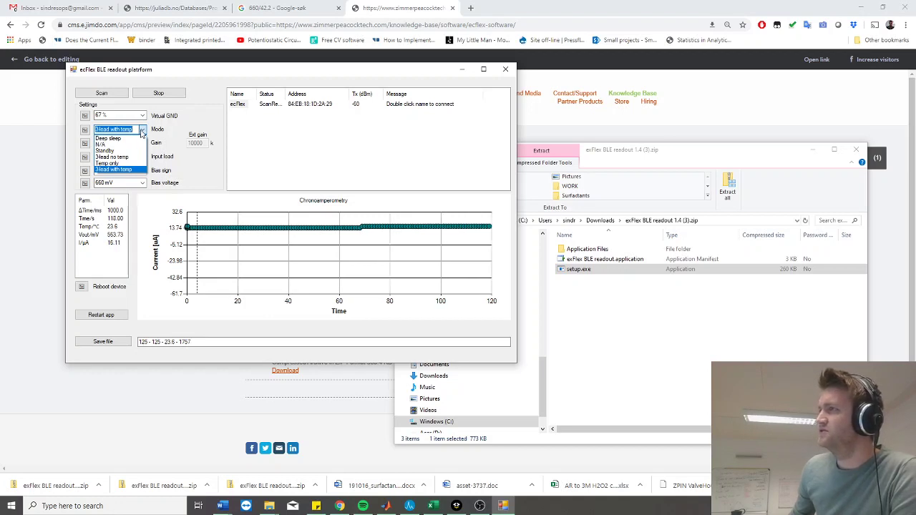
click(147, 133)
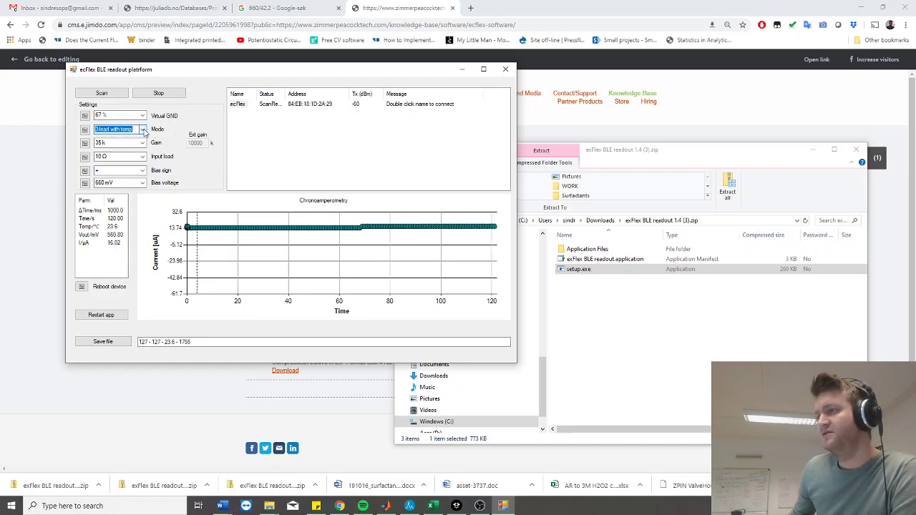
click(143, 131)
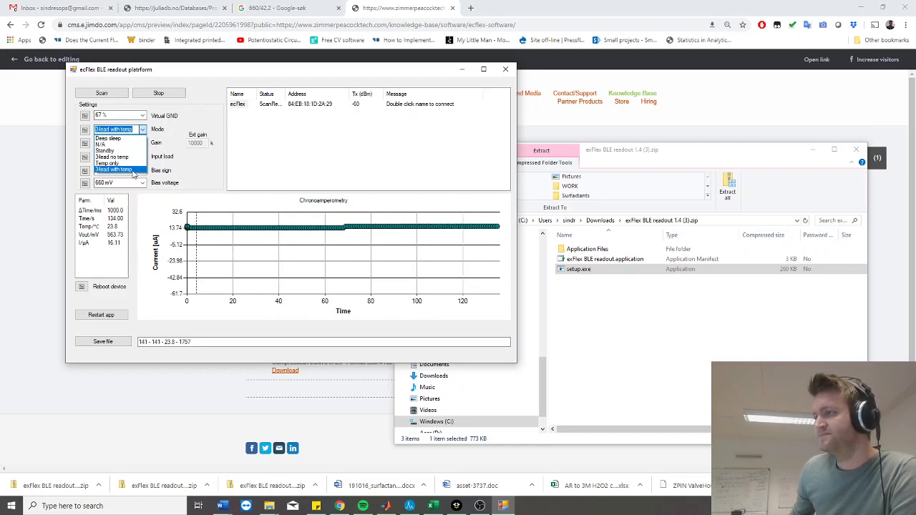
click(108, 170)
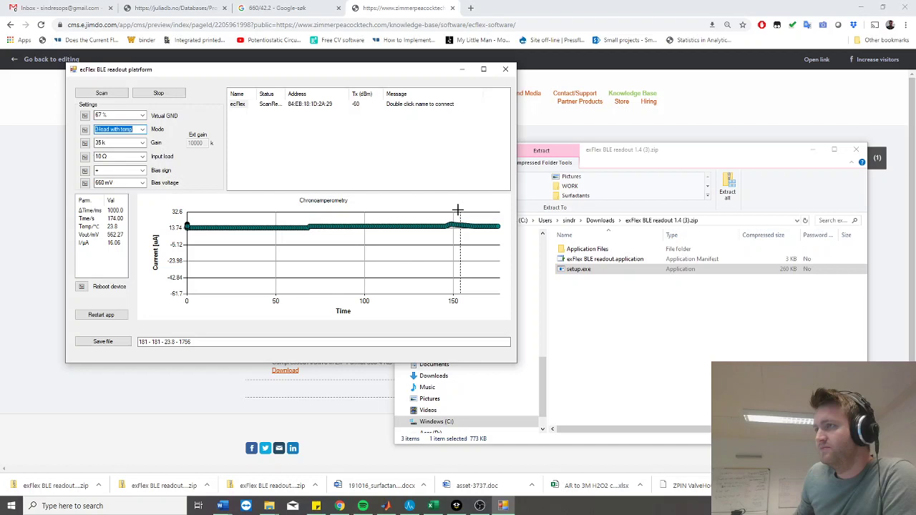
- Apply Temp only mode, then 3lead no temp mode, to the sensor
click(143, 129)
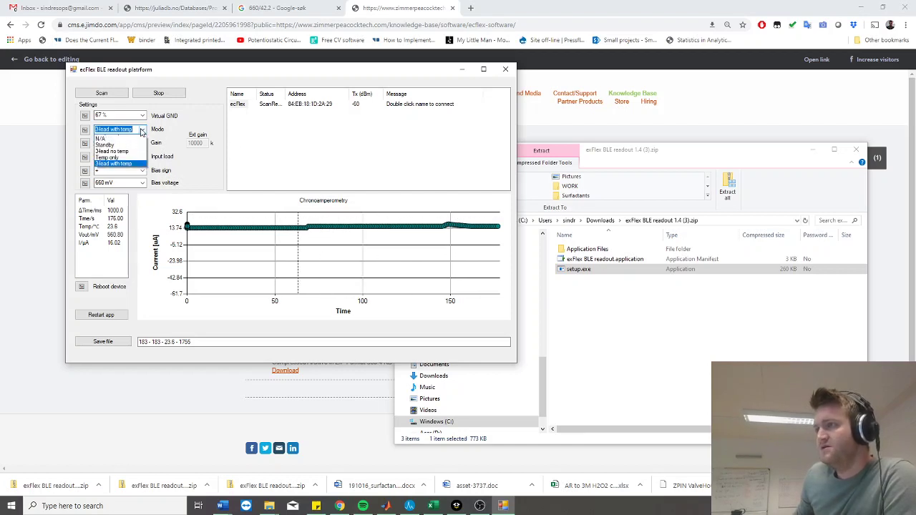
click(138, 164)
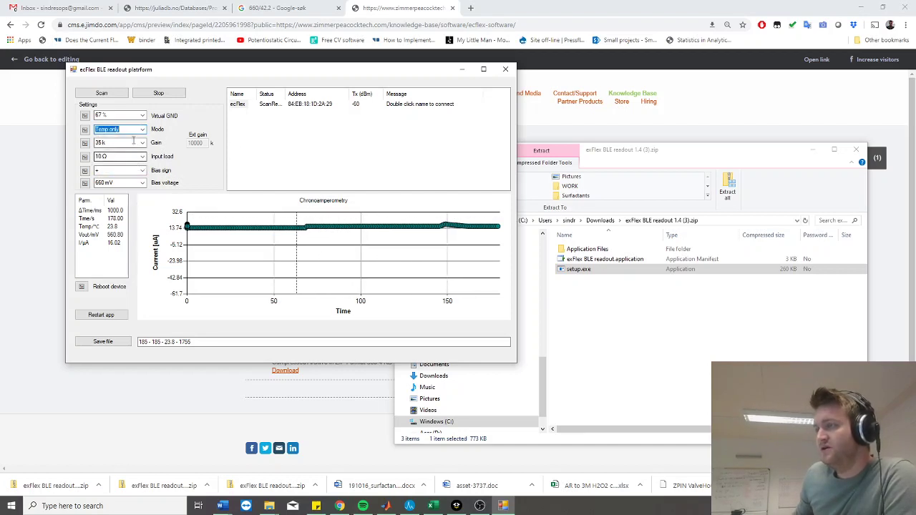
click(84, 130)
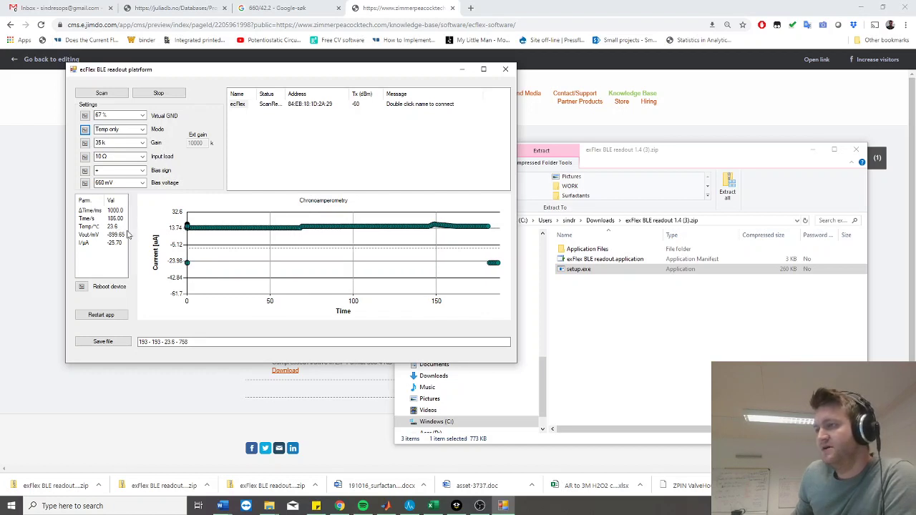
click(140, 130)
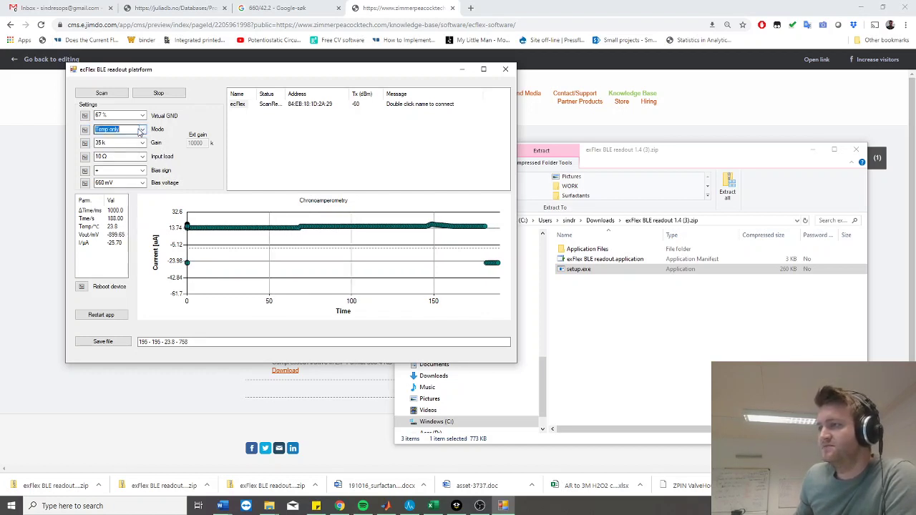
click(143, 130)
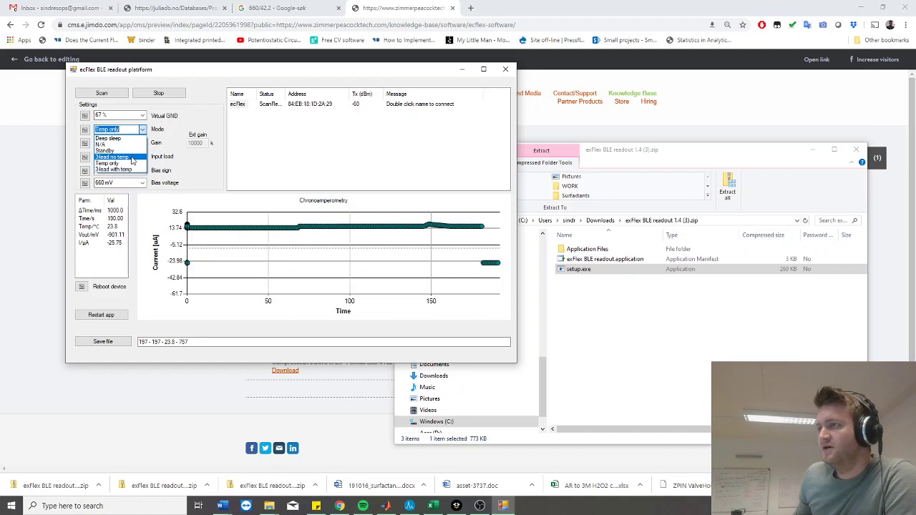
click(131, 157)
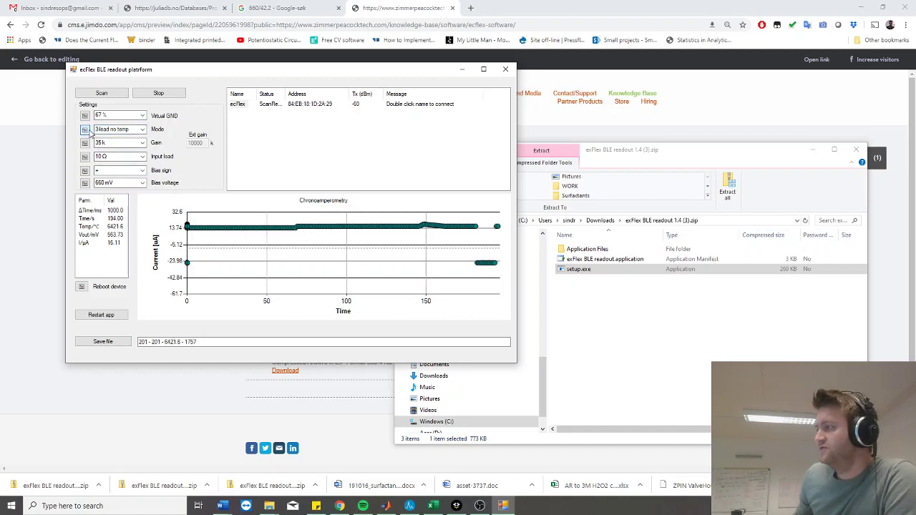
click(85, 130)
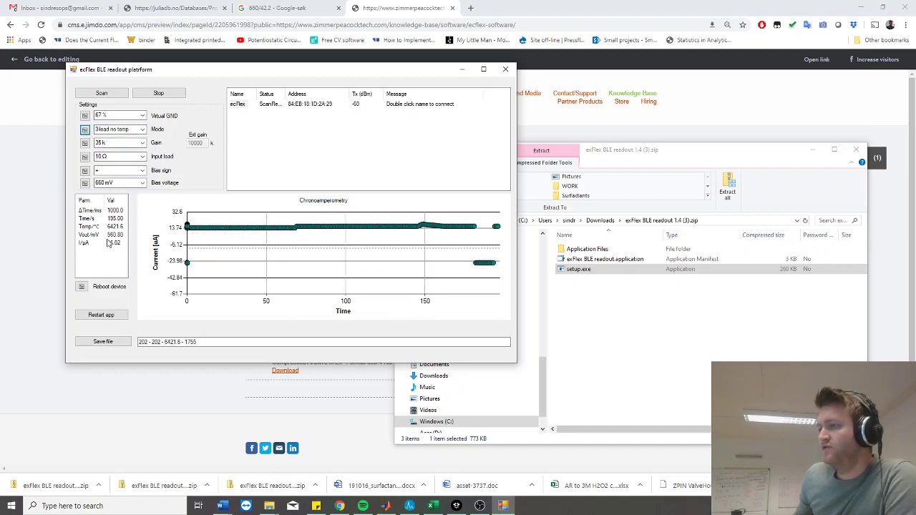
- Send Standby mode, then Deep sleep mode, to the sensor
click(136, 130)
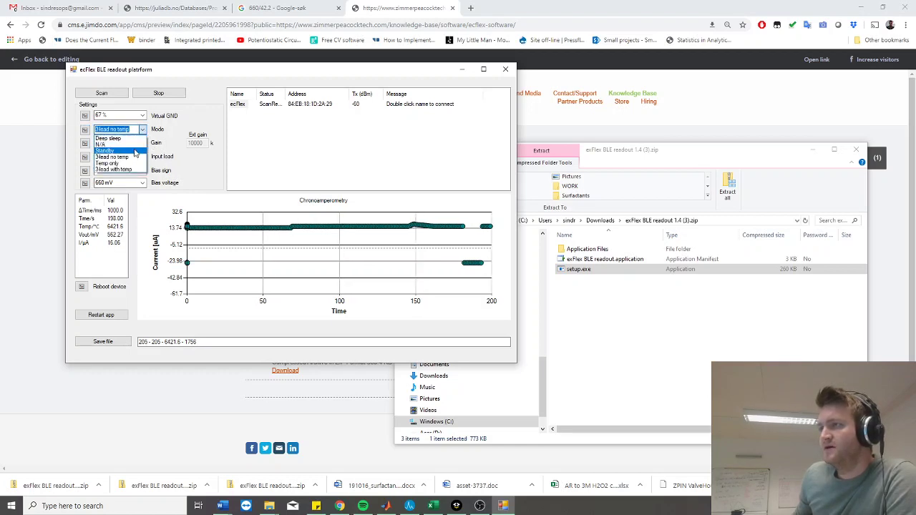
click(135, 151)
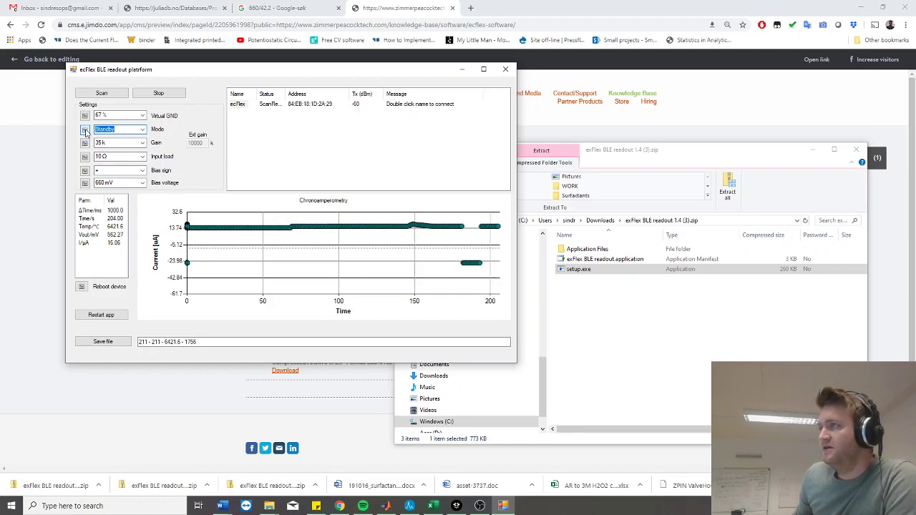
click(85, 131)
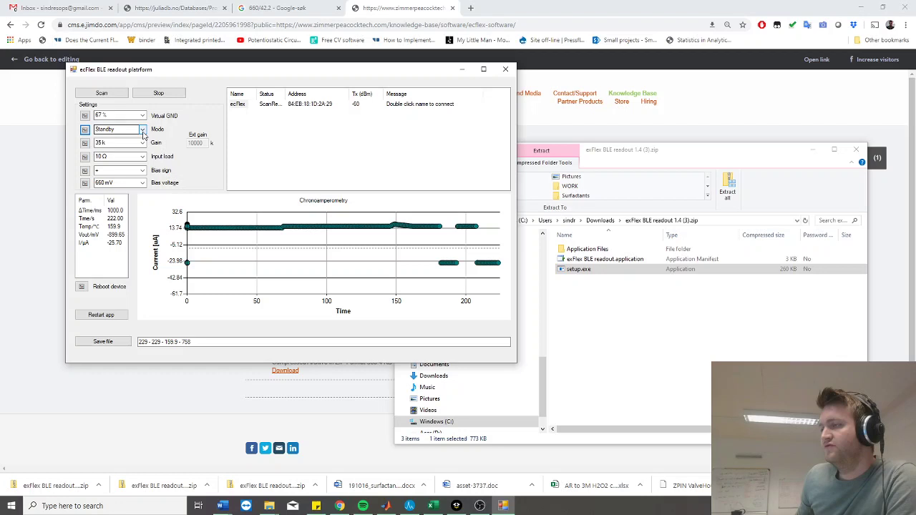
click(142, 131)
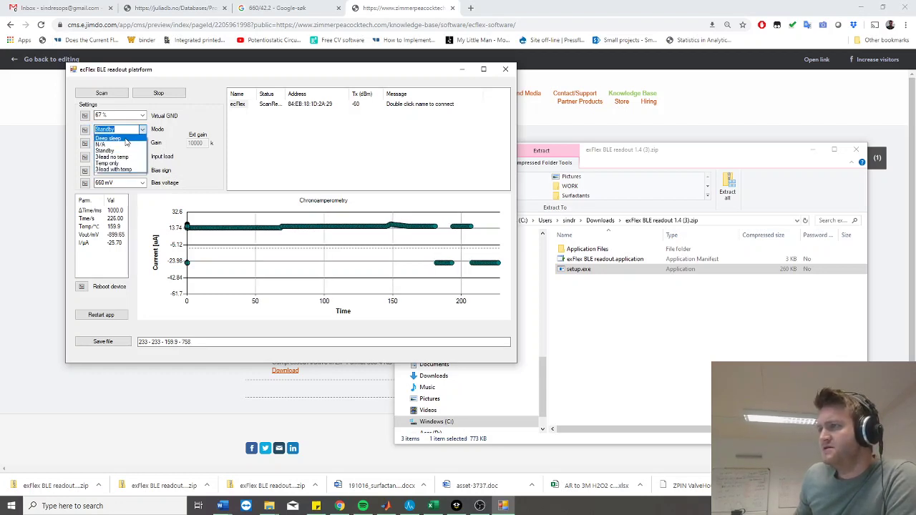
click(125, 140)
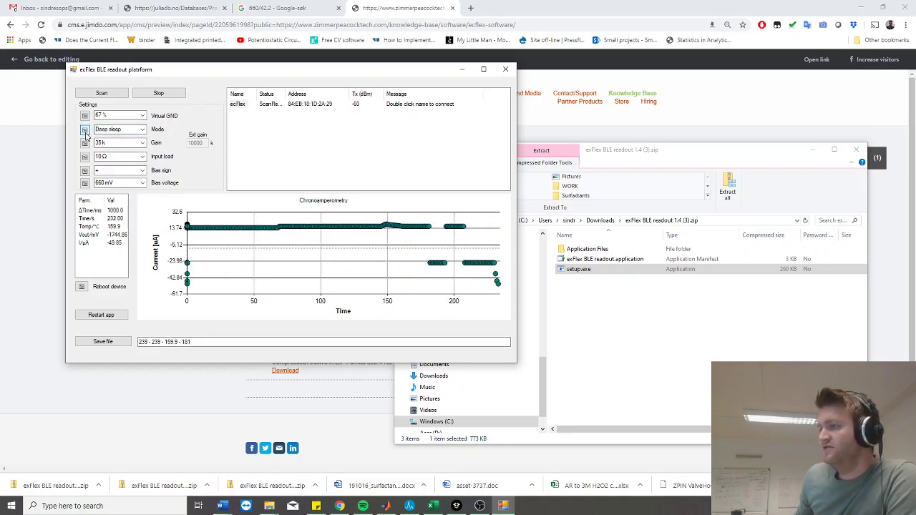
click(84, 130)
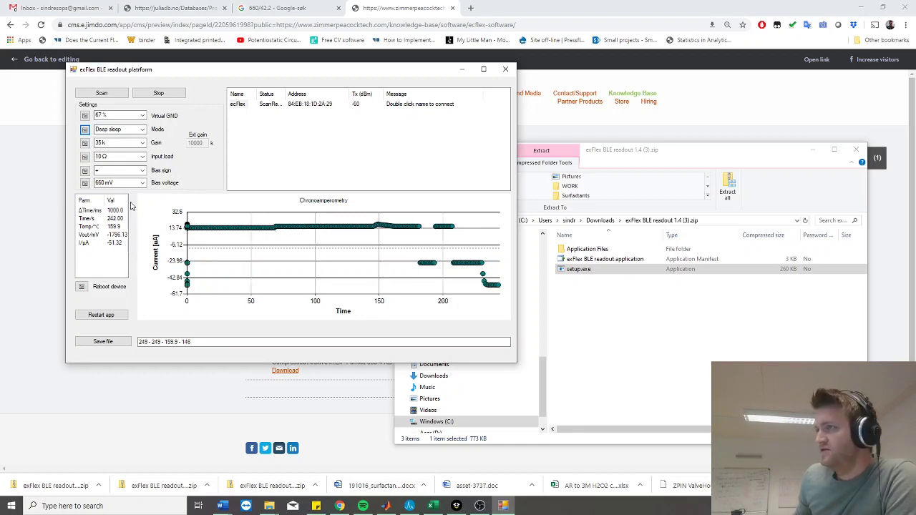
- Browse the Mode list and resend Deep sleep mode to the sensor
click(143, 130)
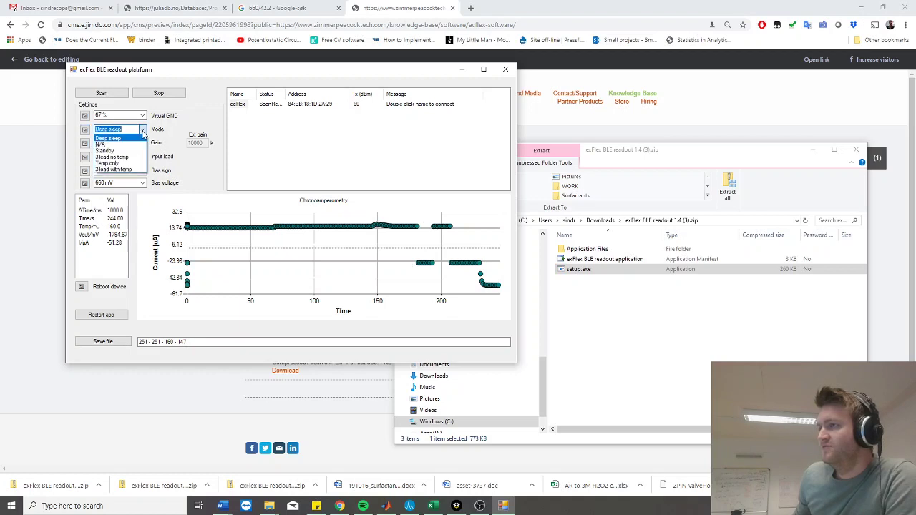
click(143, 133)
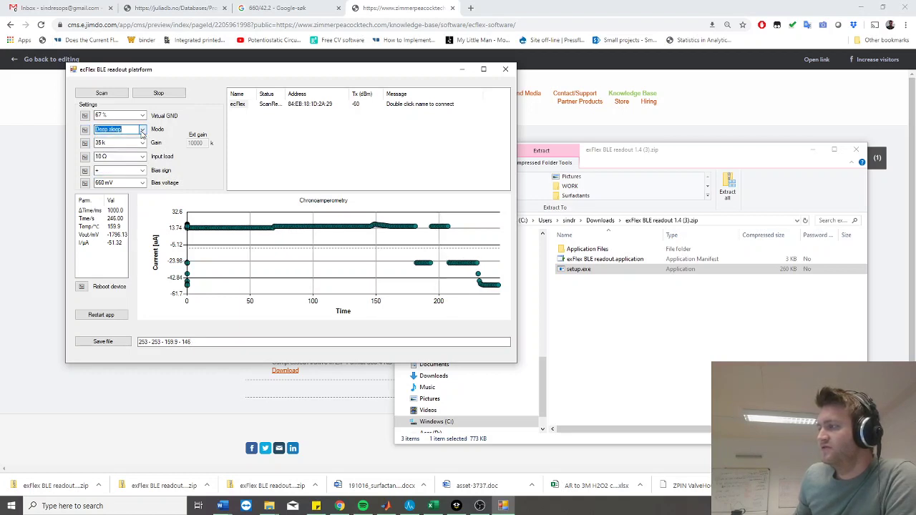
click(142, 131)
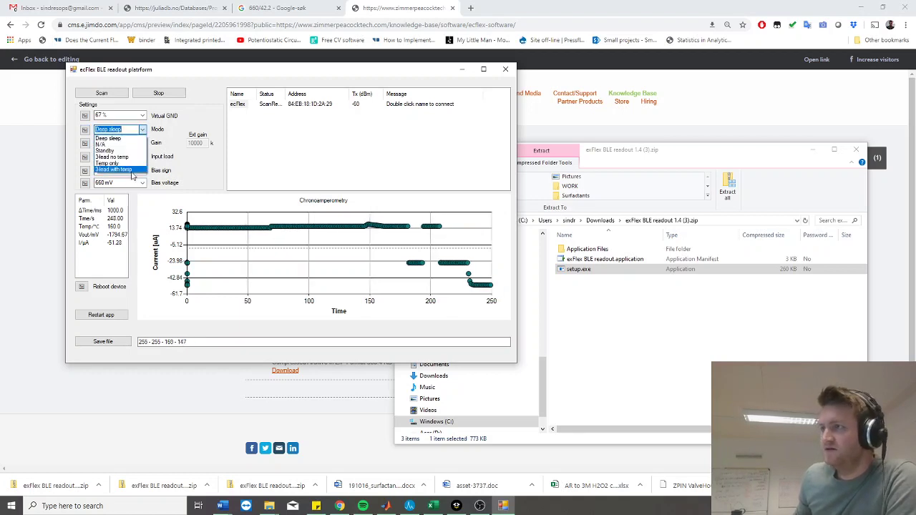
click(111, 148)
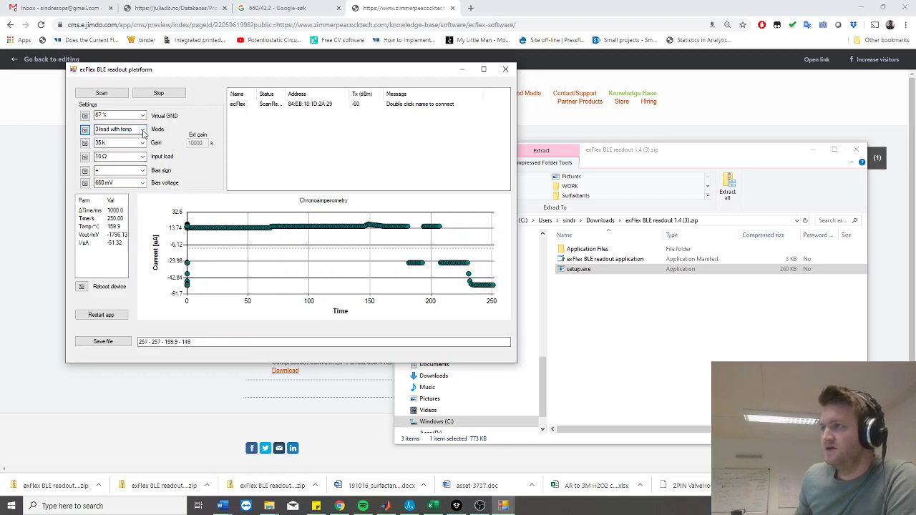
click(100, 130)
click(96, 135)
click(84, 129)
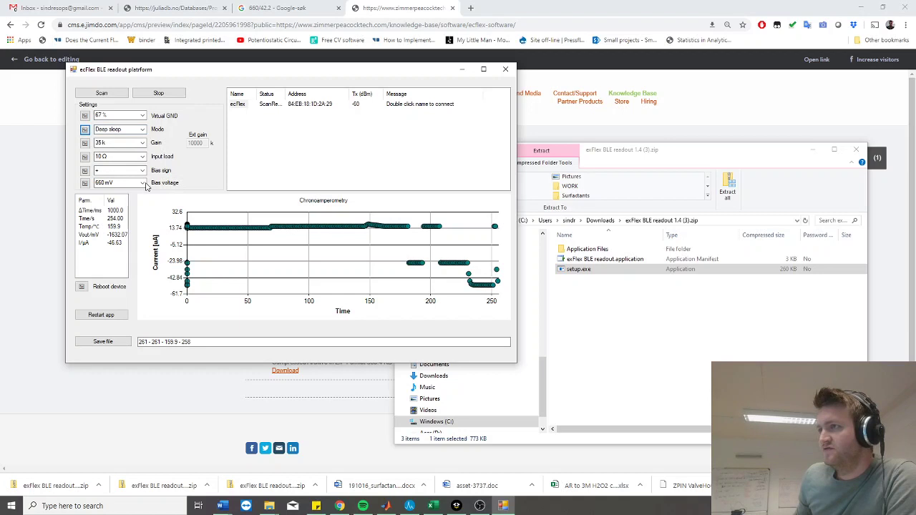
- Select 3lead with temp mode and apply it to the sensor
click(143, 131)
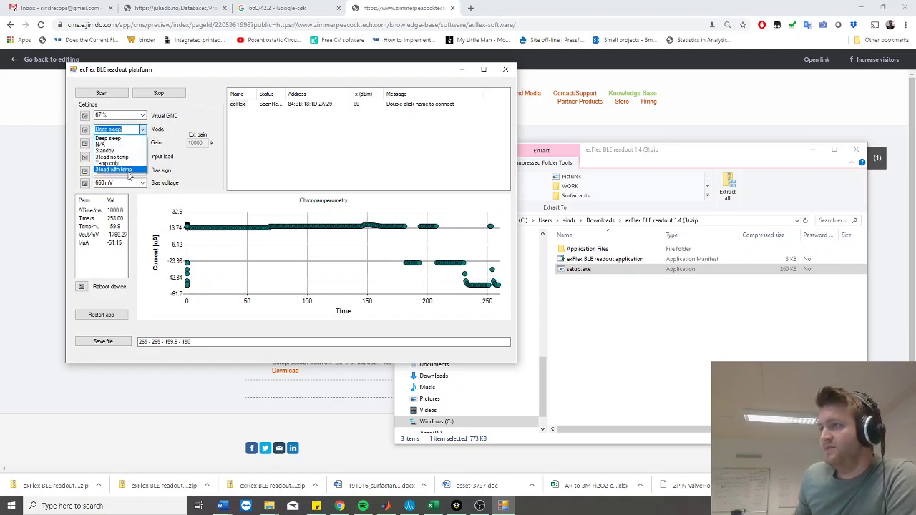
click(128, 170)
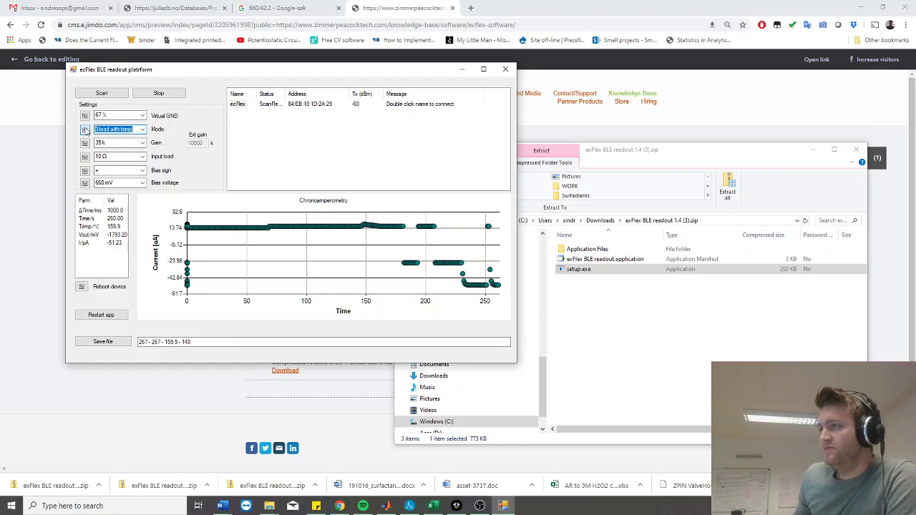
click(85, 130)
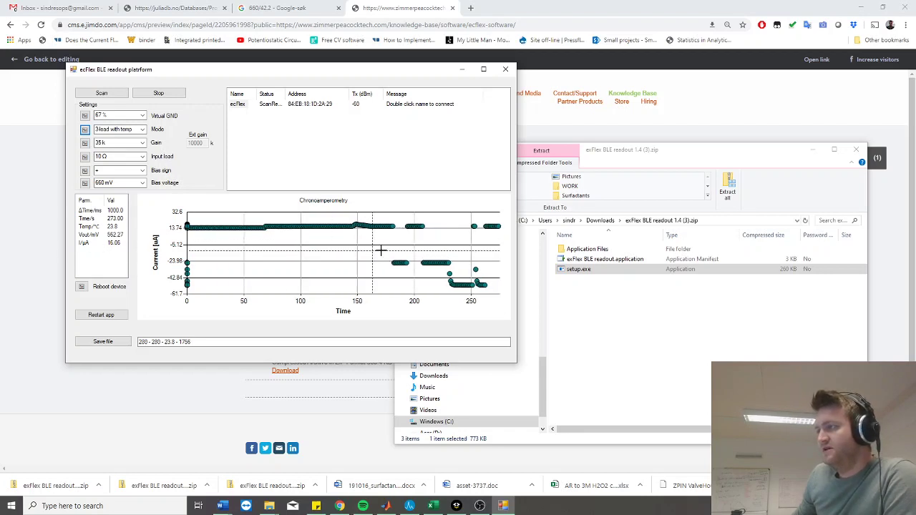
drag(473, 213, 494, 238)
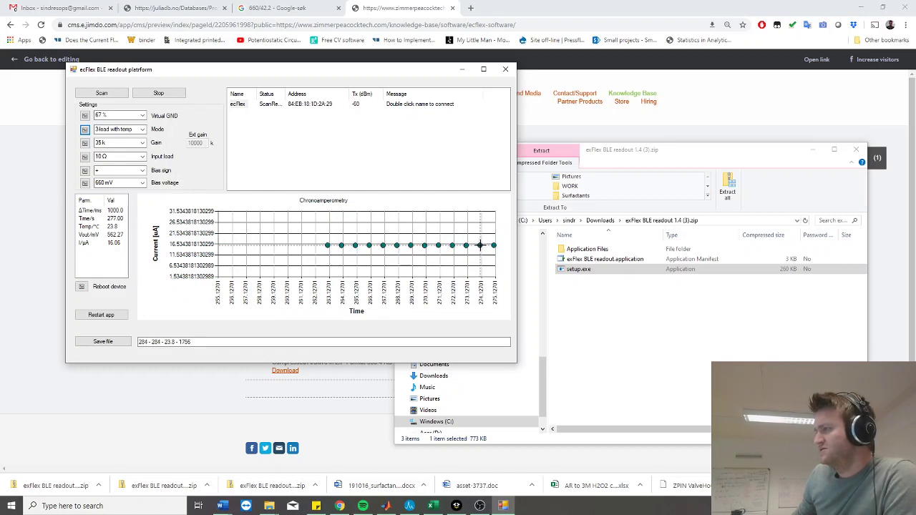
mouse_move(482, 248)
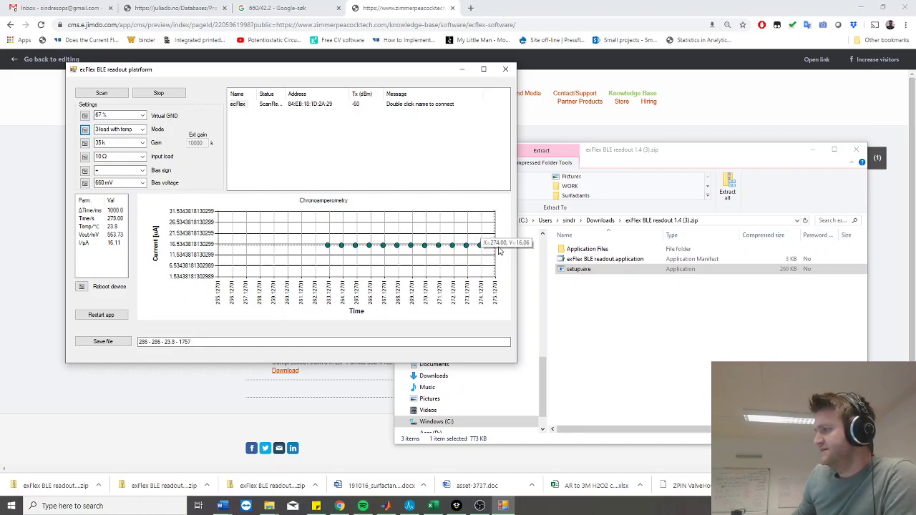
double_click(435, 237)
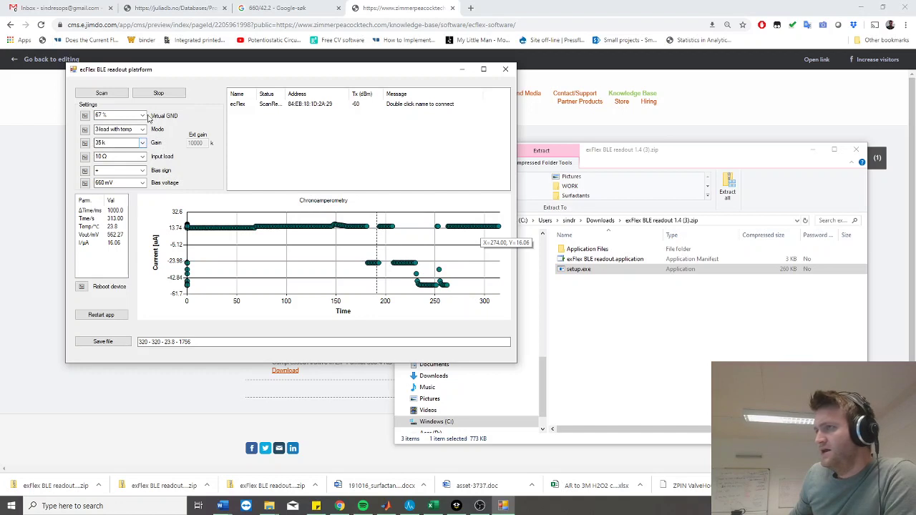
- Apply 50 % virtual ground, then change it to 20 % and apply again
click(142, 116)
click(142, 116)
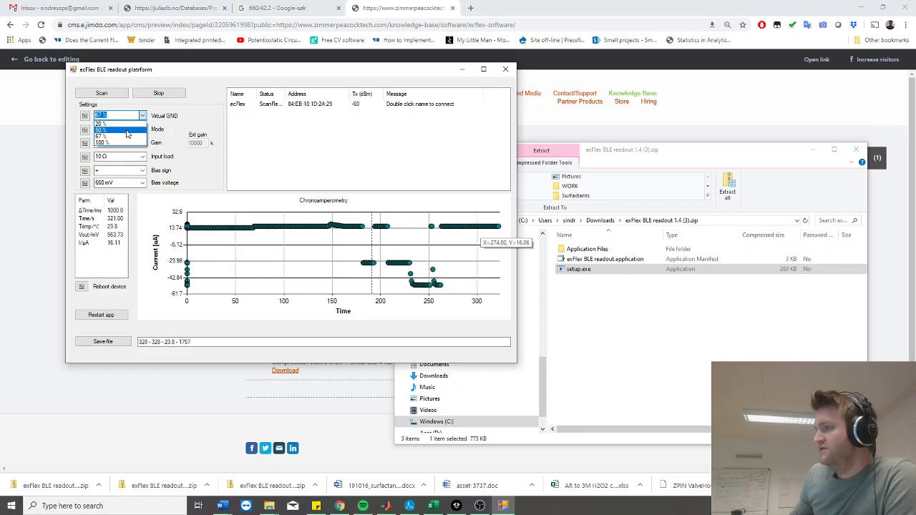
click(127, 133)
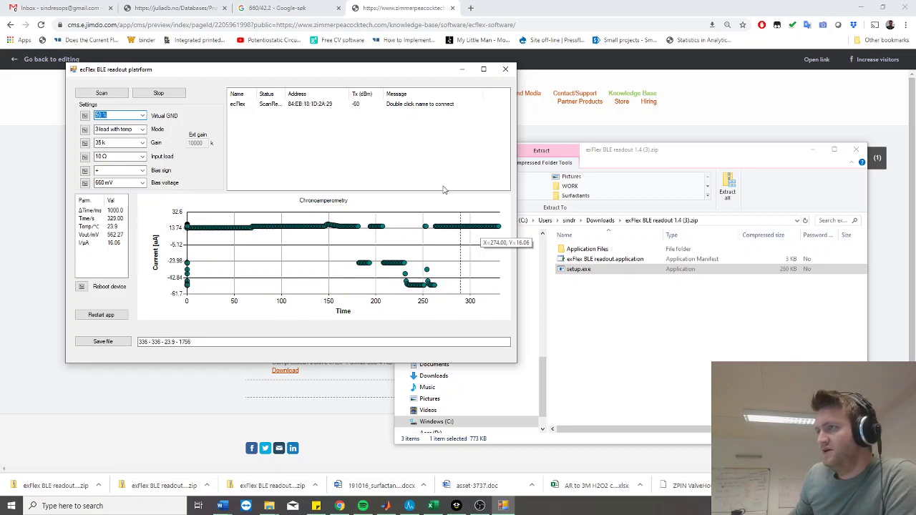
click(84, 116)
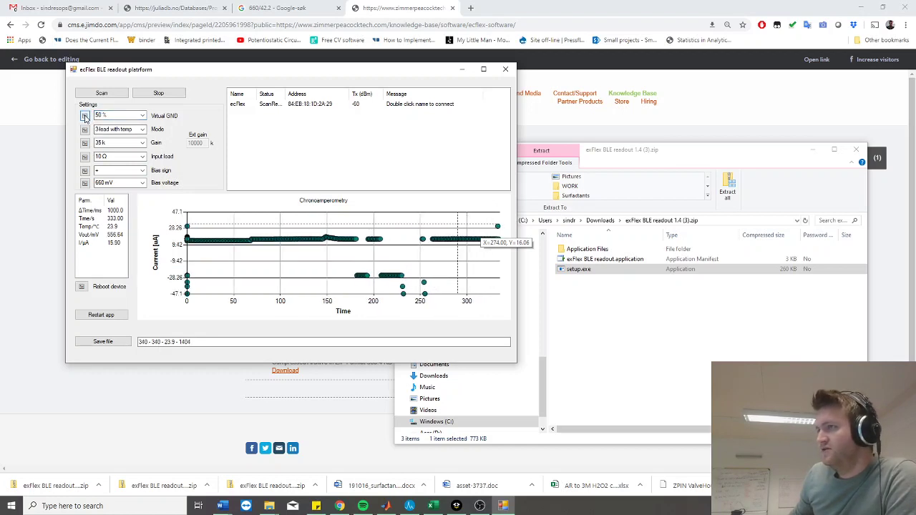
click(142, 116)
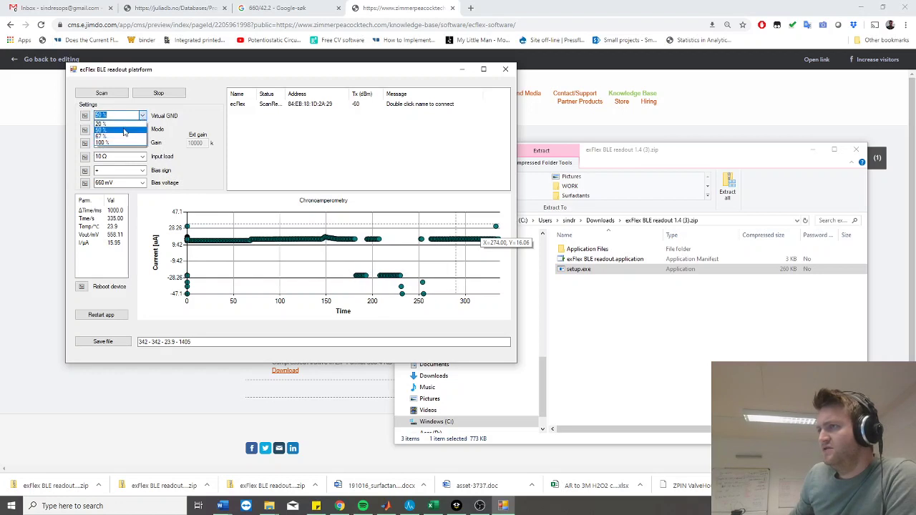
click(123, 132)
click(143, 116)
click(102, 123)
click(84, 116)
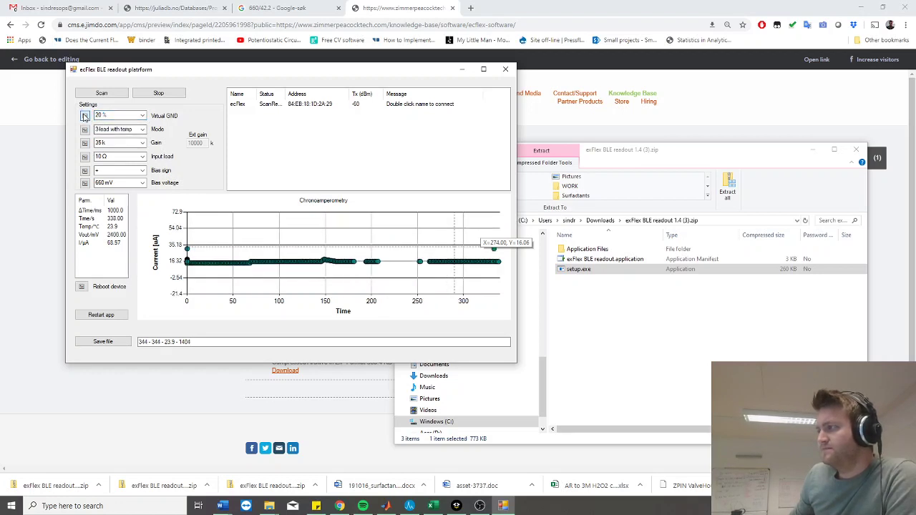
- Change the gain from 35 k to 120 k and apply it
click(143, 143)
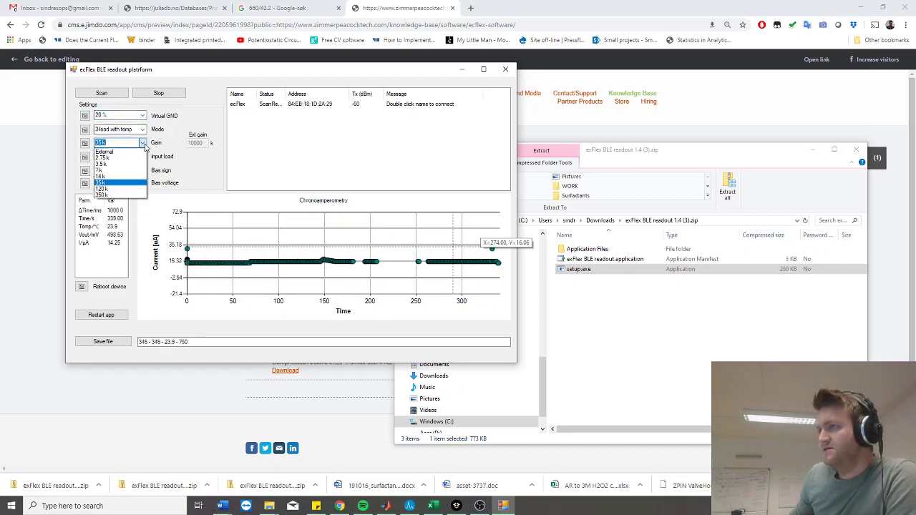
click(101, 188)
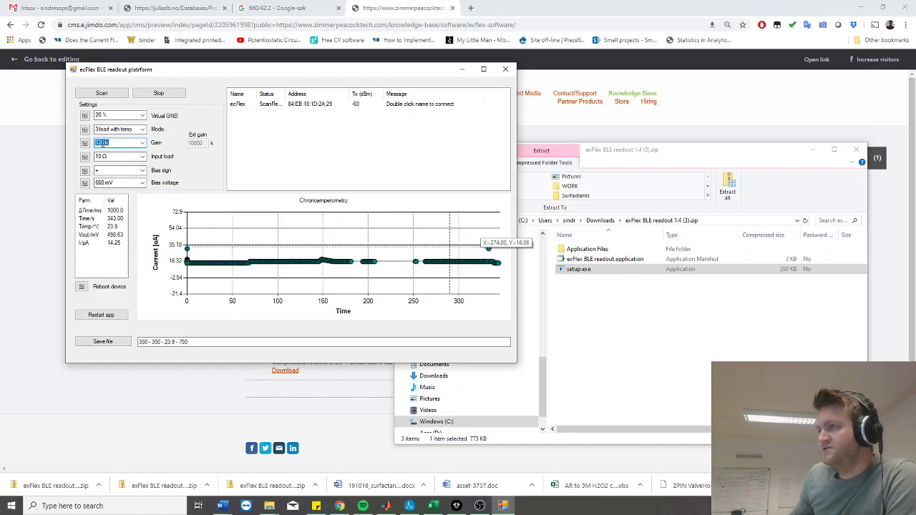
click(84, 143)
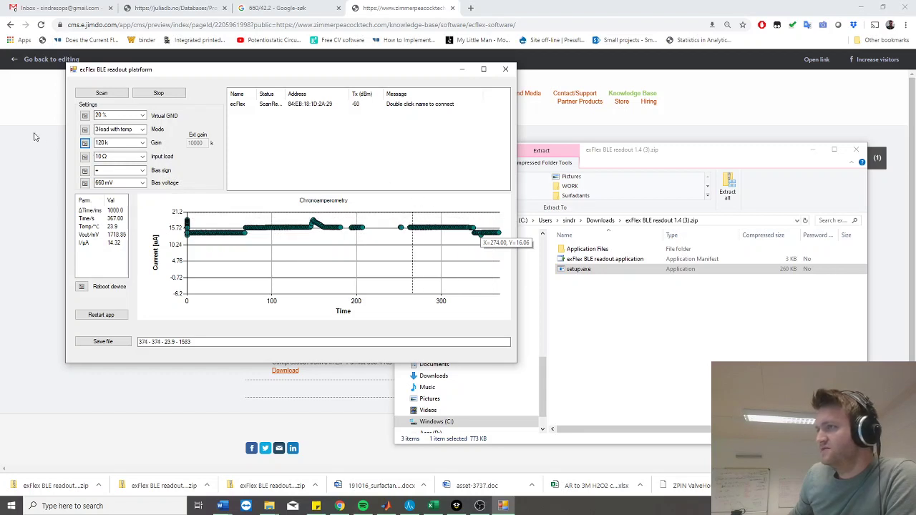
- Try 30, 50 and 100 Ω input loads, applying 100 Ω to the device
click(142, 156)
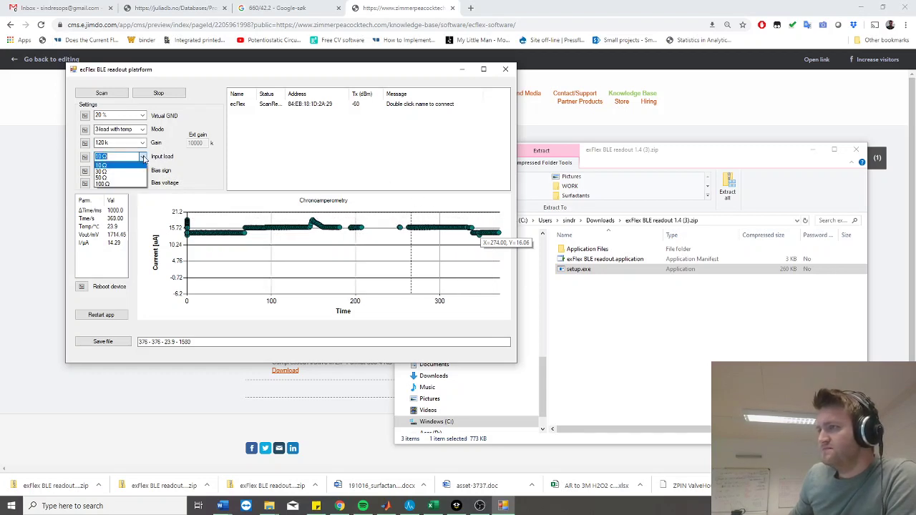
click(143, 158)
click(144, 157)
click(136, 171)
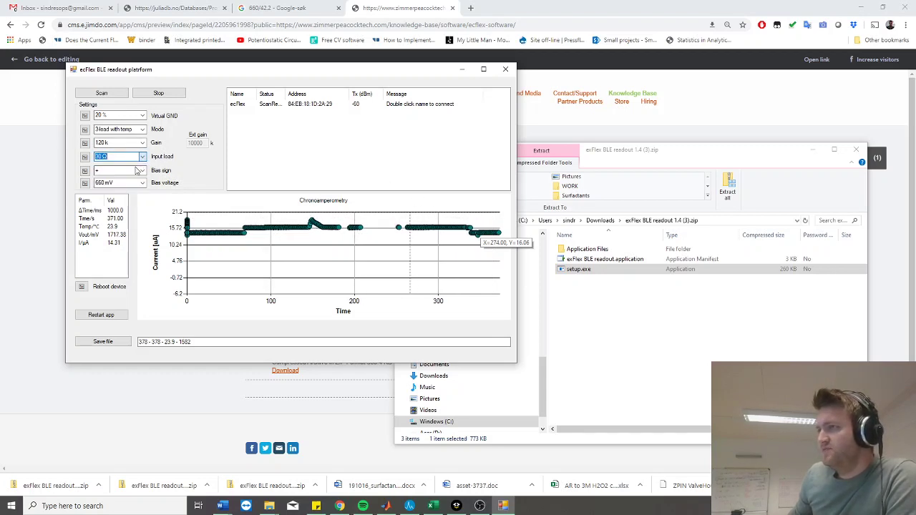
click(143, 158)
click(135, 177)
click(143, 157)
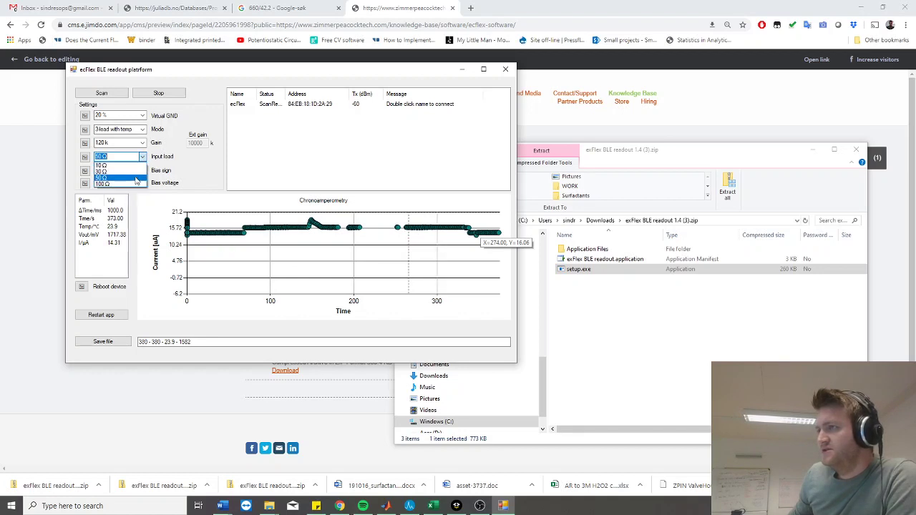
click(136, 184)
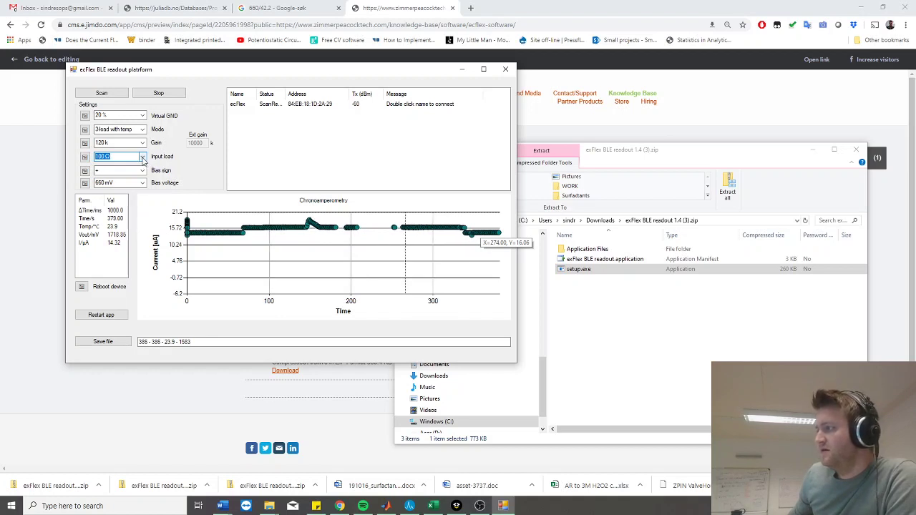
click(143, 156)
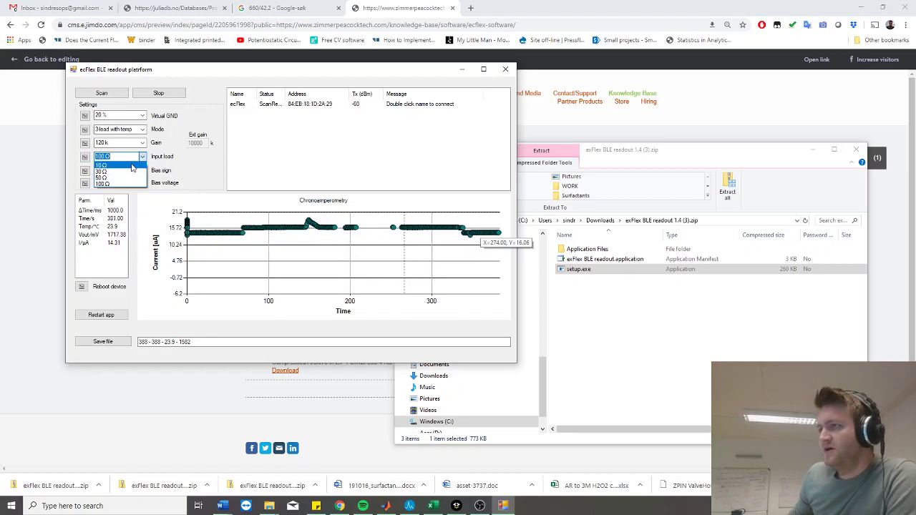
click(107, 178)
click(143, 157)
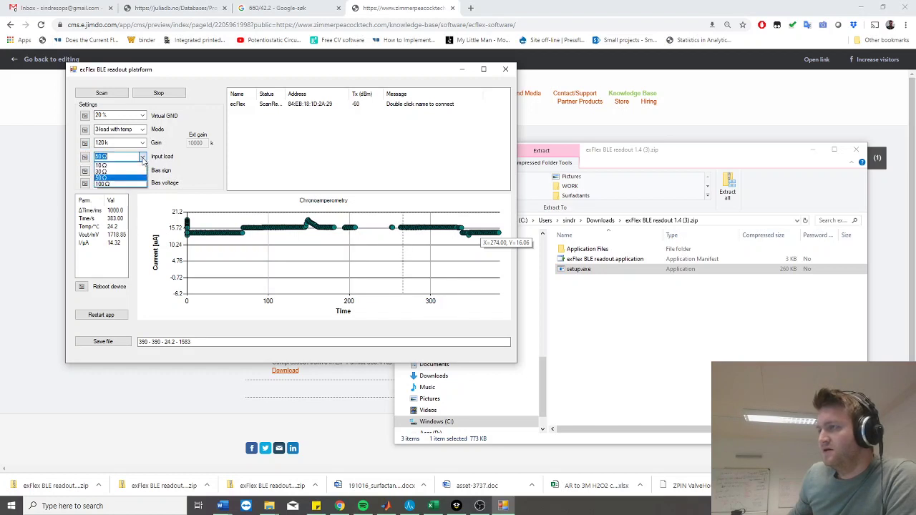
click(118, 183)
click(84, 156)
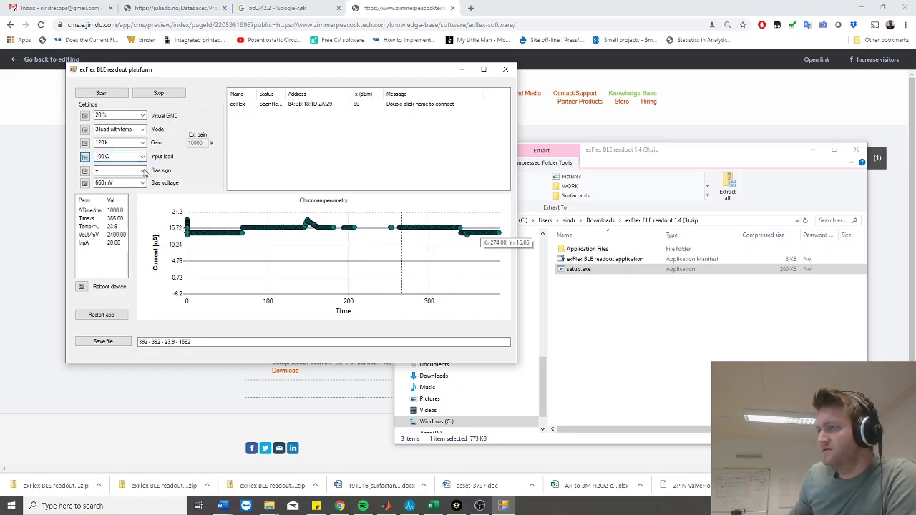
- Switch the input load to 10 Ω and apply it
click(143, 156)
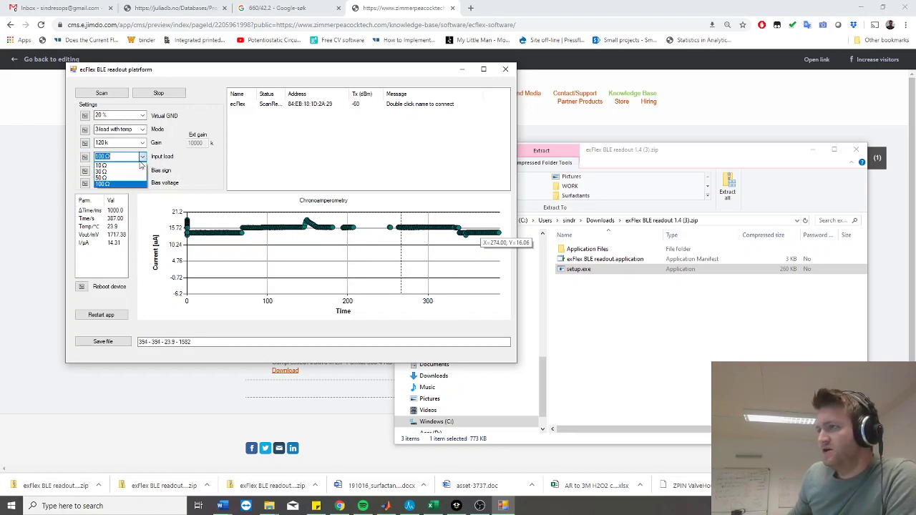
click(120, 182)
click(143, 157)
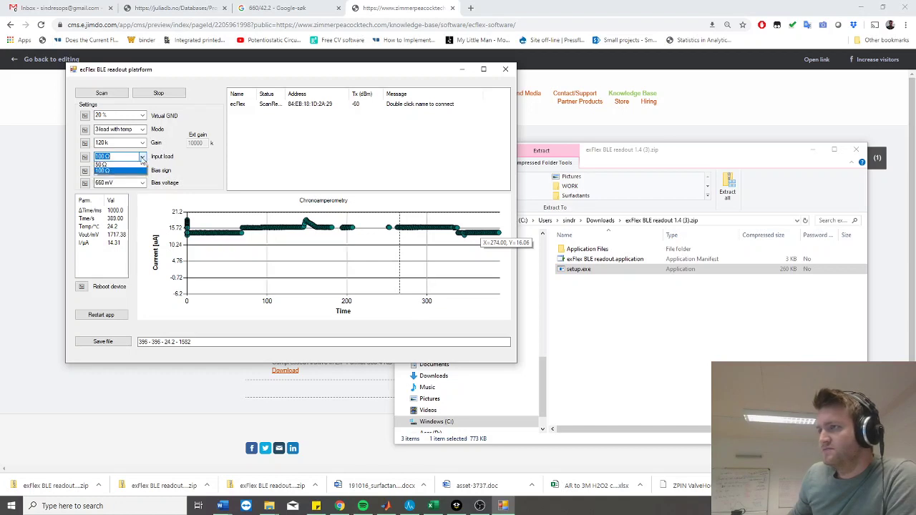
click(115, 165)
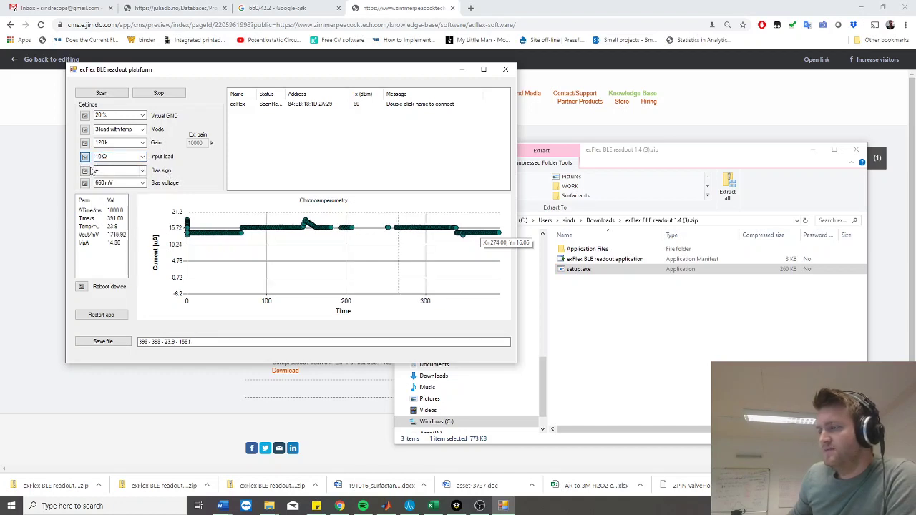
click(143, 171)
click(114, 179)
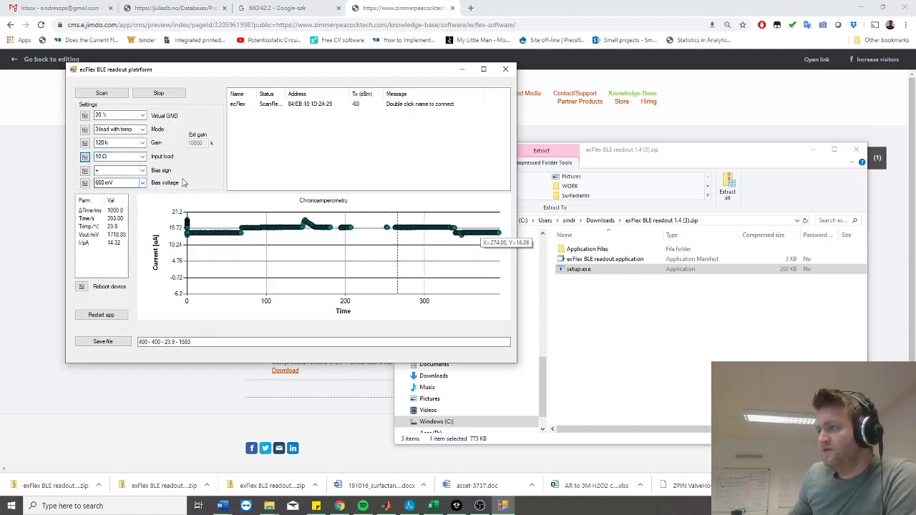
click(143, 184)
click(143, 184)
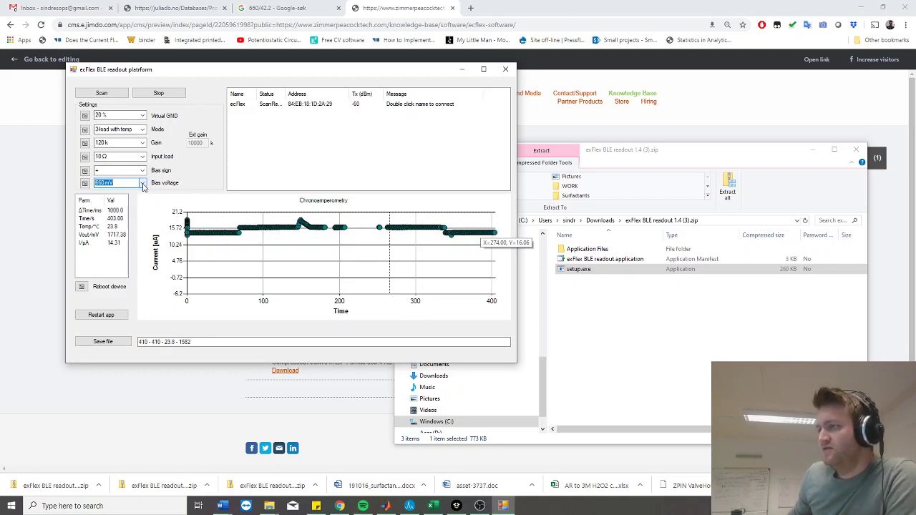
click(143, 184)
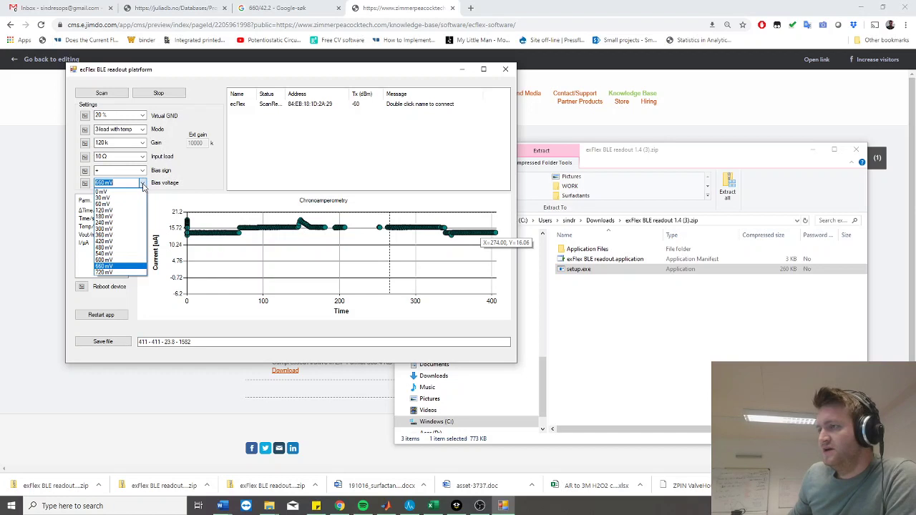
click(114, 268)
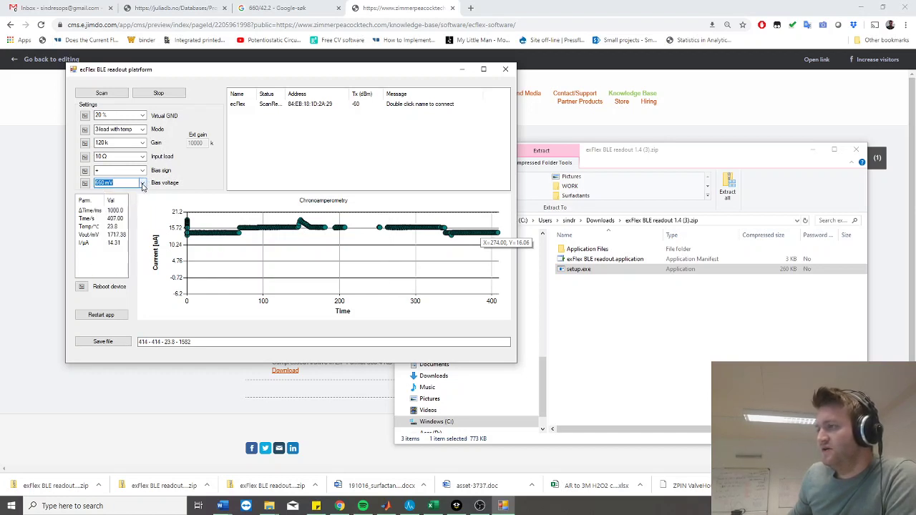
click(143, 184)
click(143, 185)
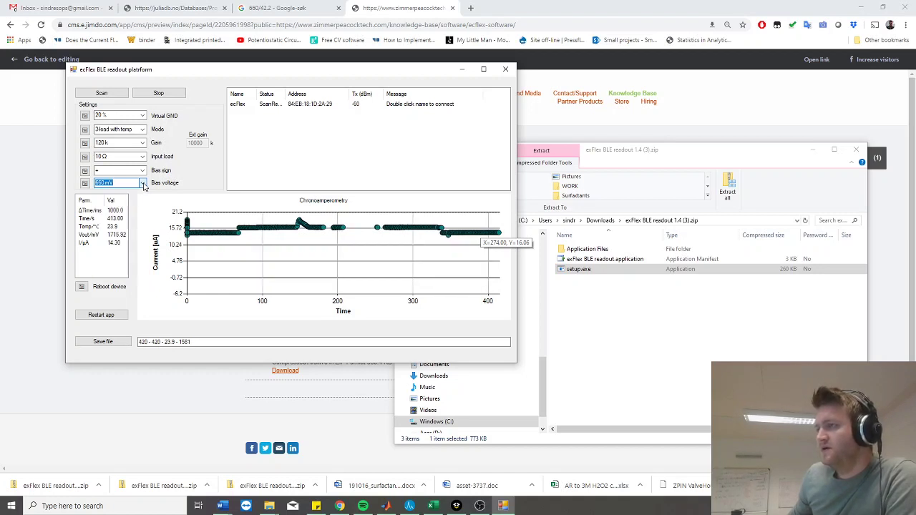
click(143, 183)
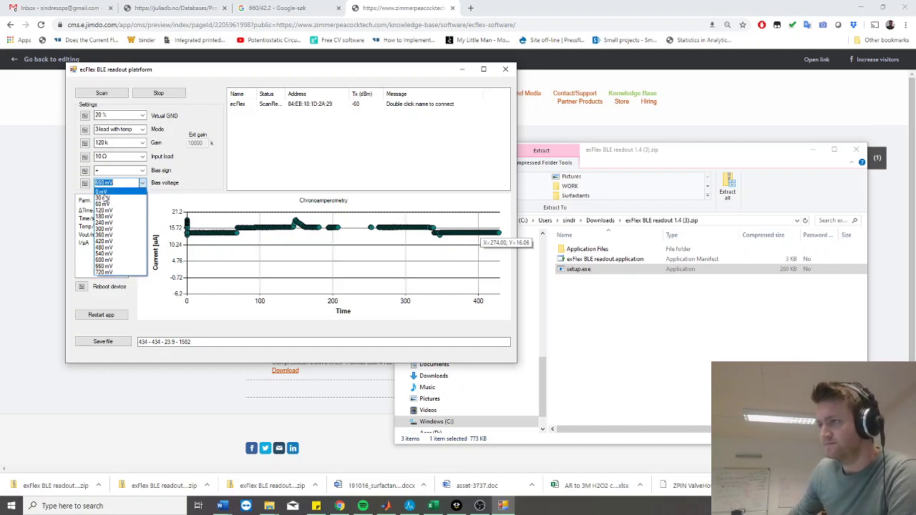
click(139, 192)
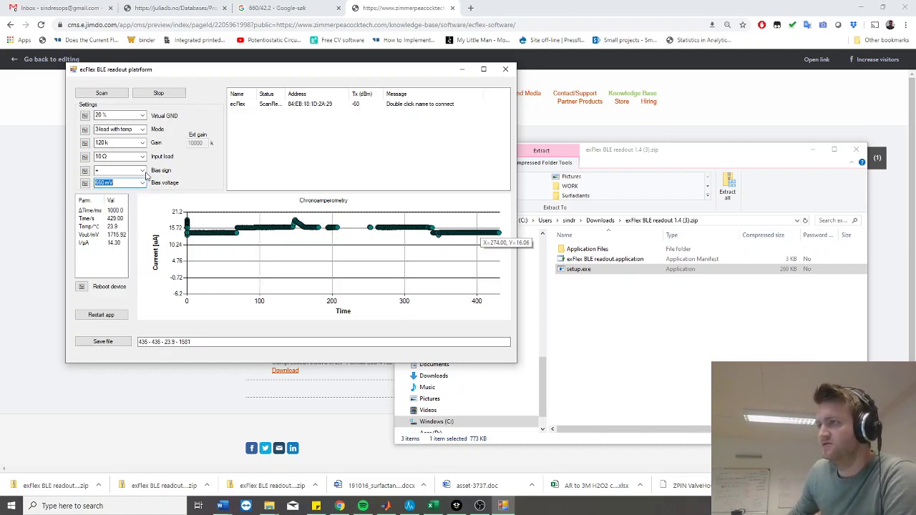
- Select '-' as the bias sign and apply it, dropping current to about −5 µA
click(143, 170)
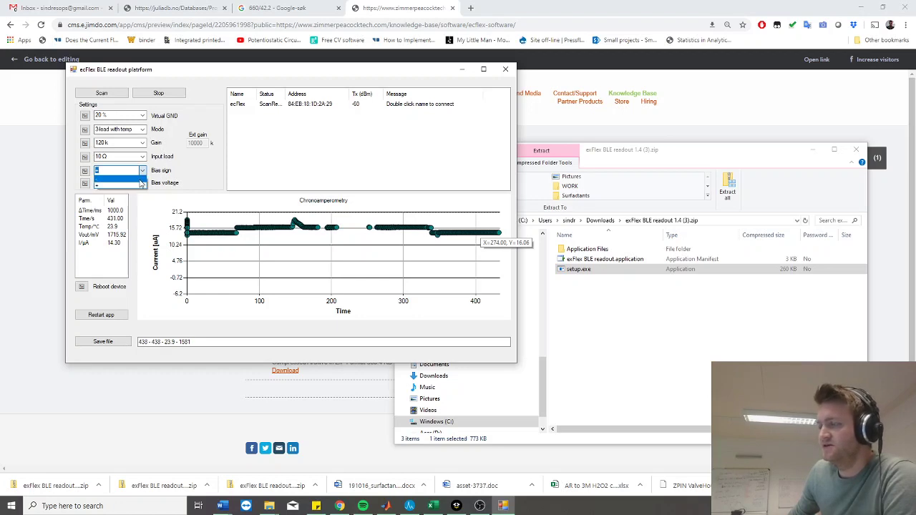
click(147, 183)
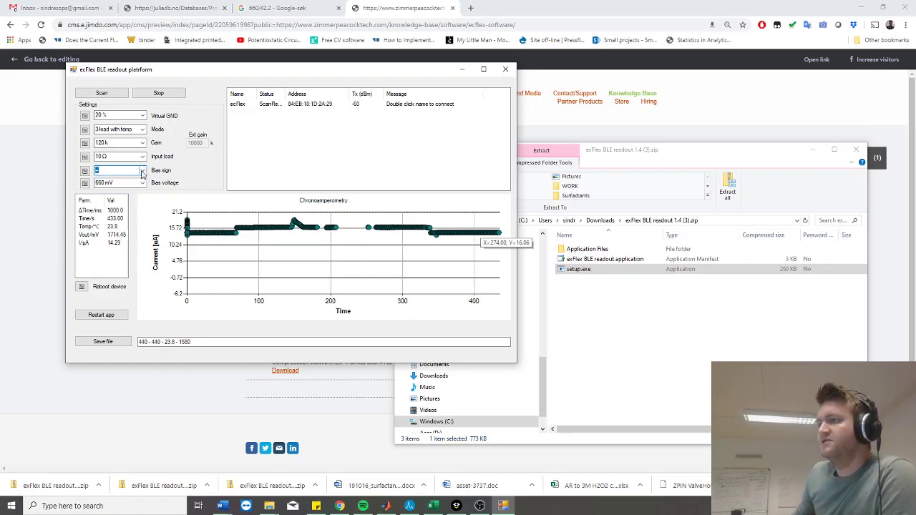
click(142, 170)
click(139, 178)
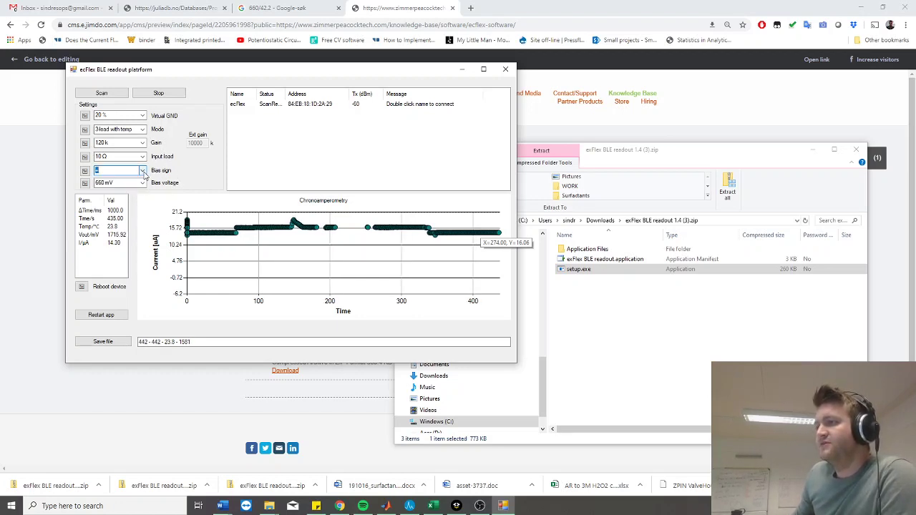
click(144, 175)
click(136, 183)
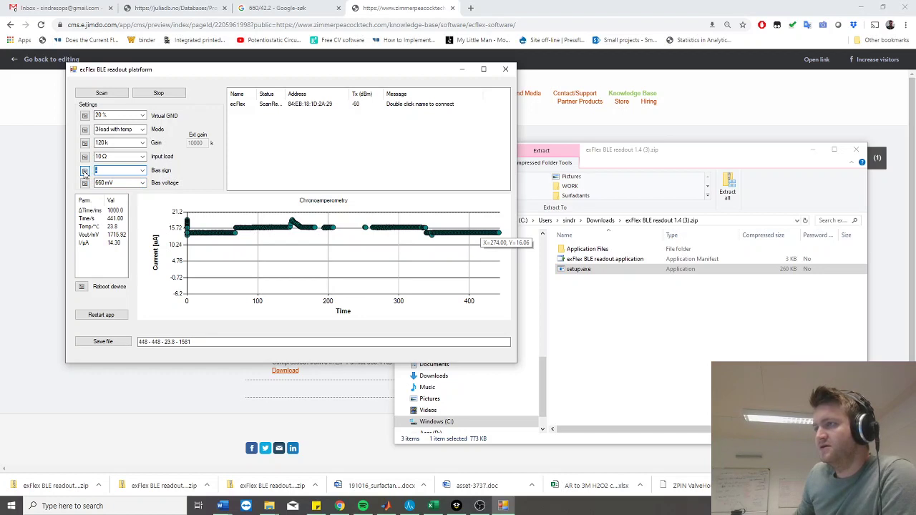
click(85, 173)
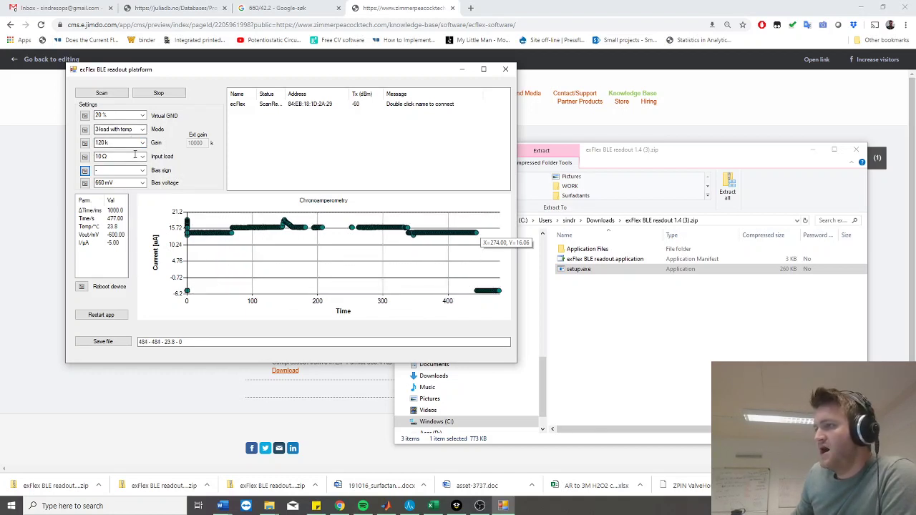
- Choose 67 % virtual ground and apply it, shifting current to about −15.8 µA
click(142, 116)
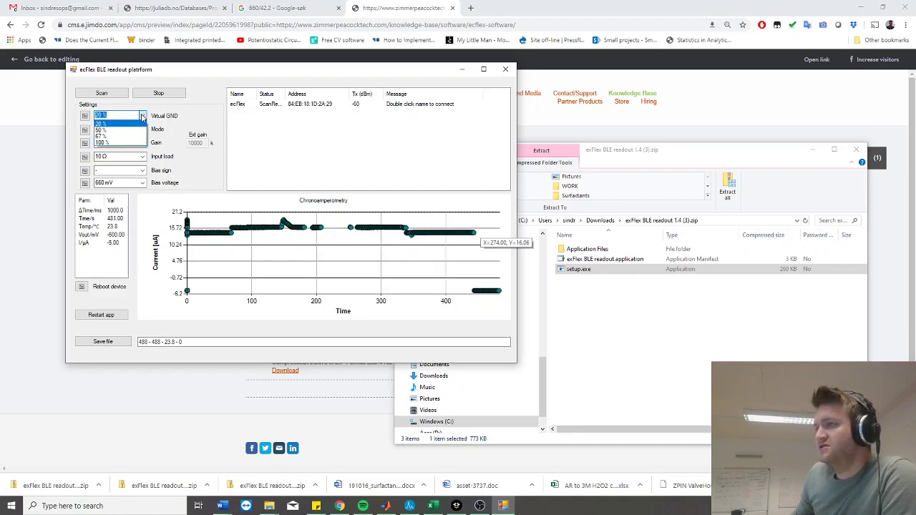
click(114, 136)
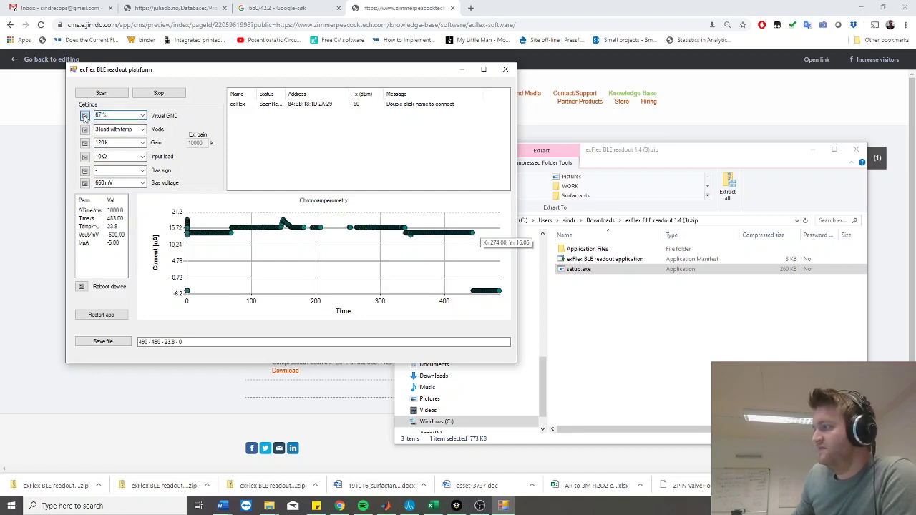
click(85, 116)
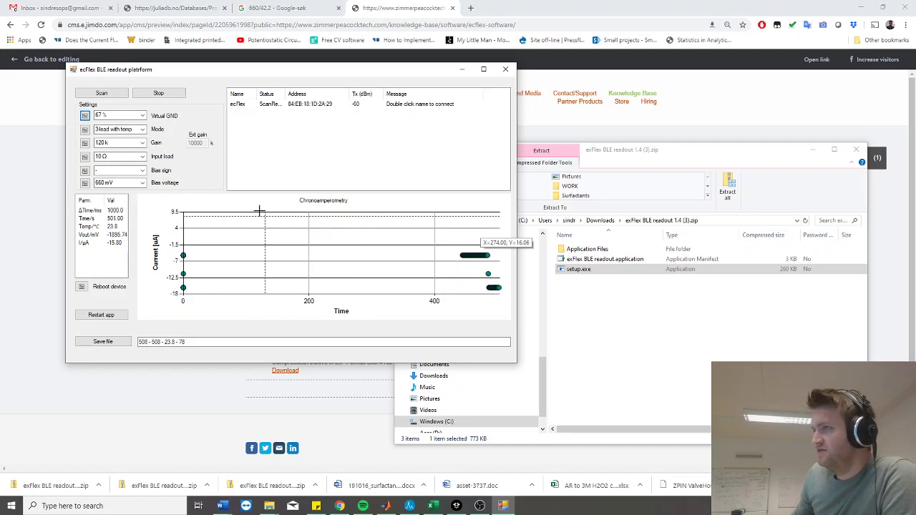
click(142, 142)
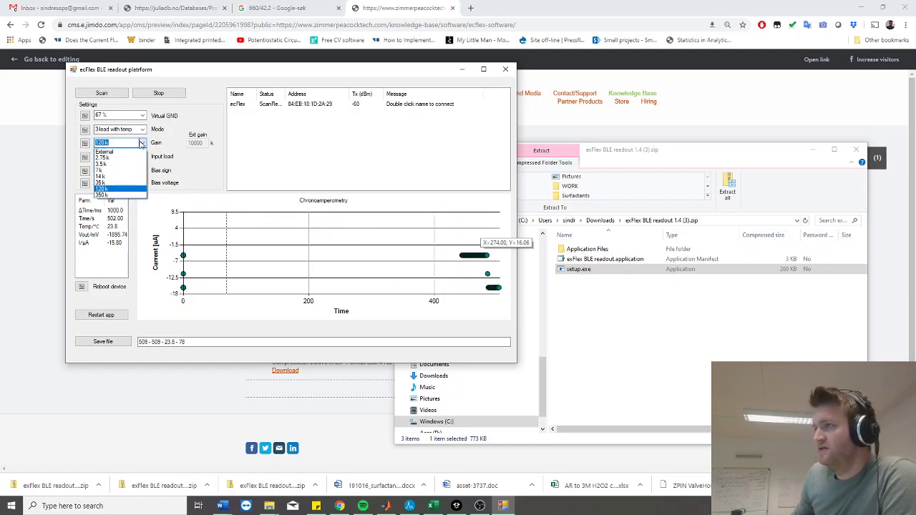
- Apply a 35 k gain to the device so the current plot rescales
click(133, 183)
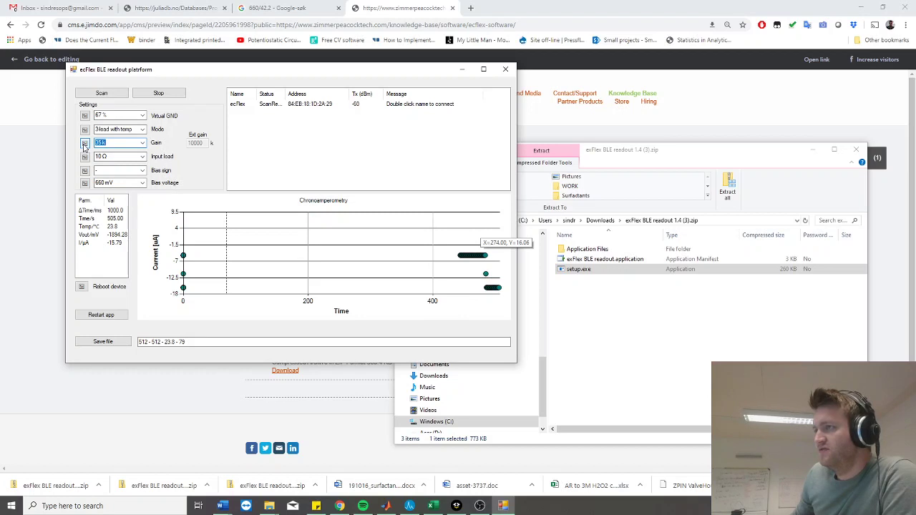
click(85, 143)
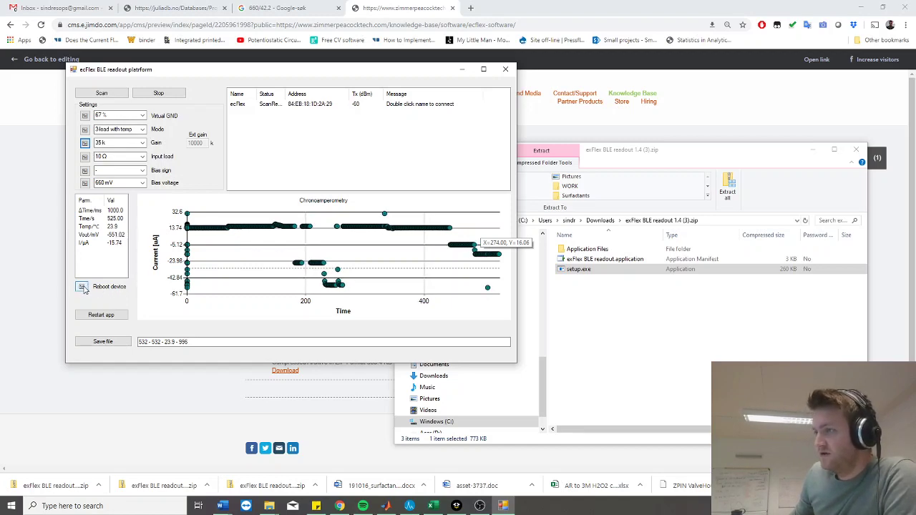
- Reboot the ecFlex device, rescan, and reconnect to the rediscovered ecFlex entry
click(83, 287)
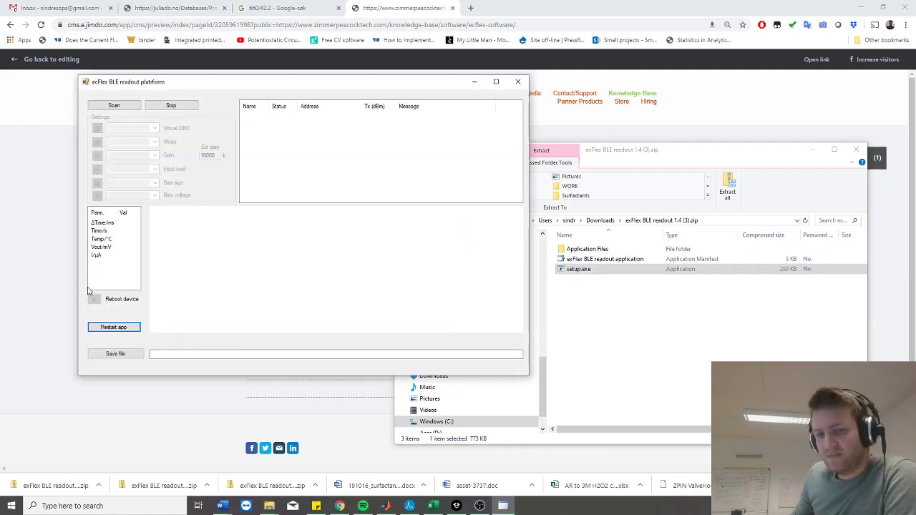
click(110, 107)
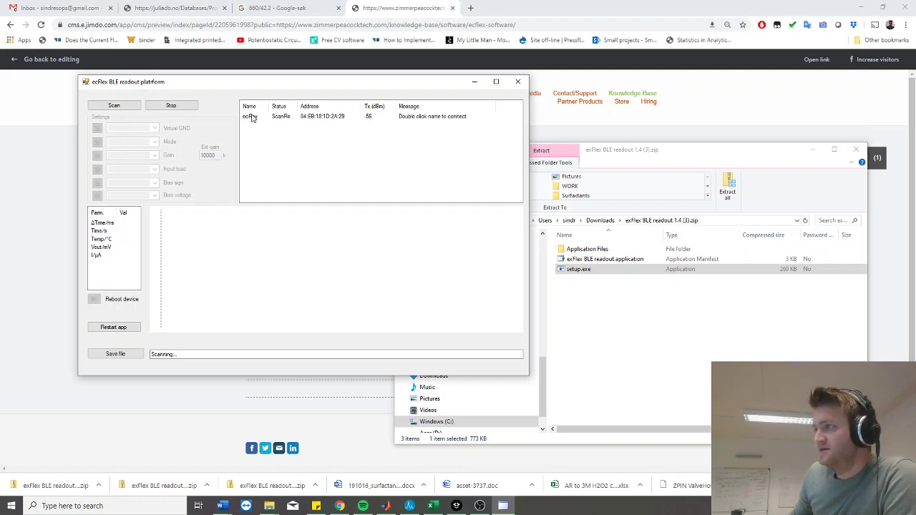
double_click(251, 116)
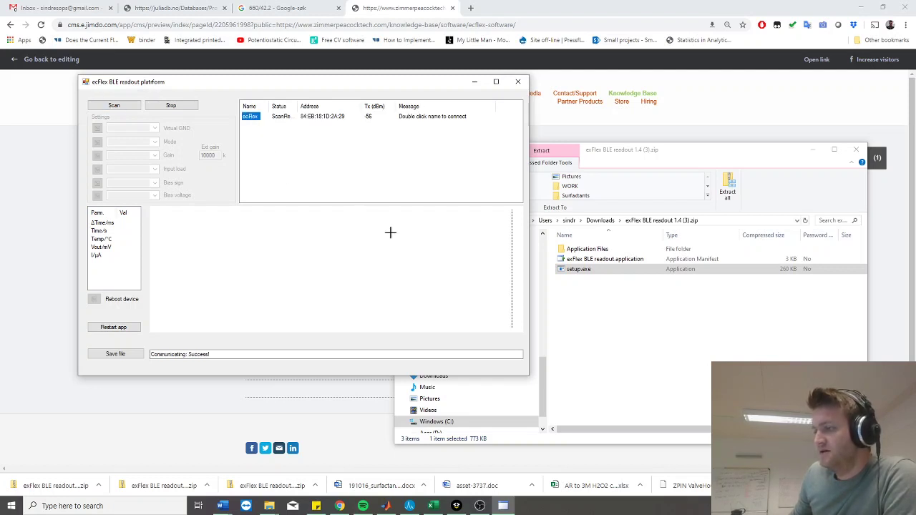